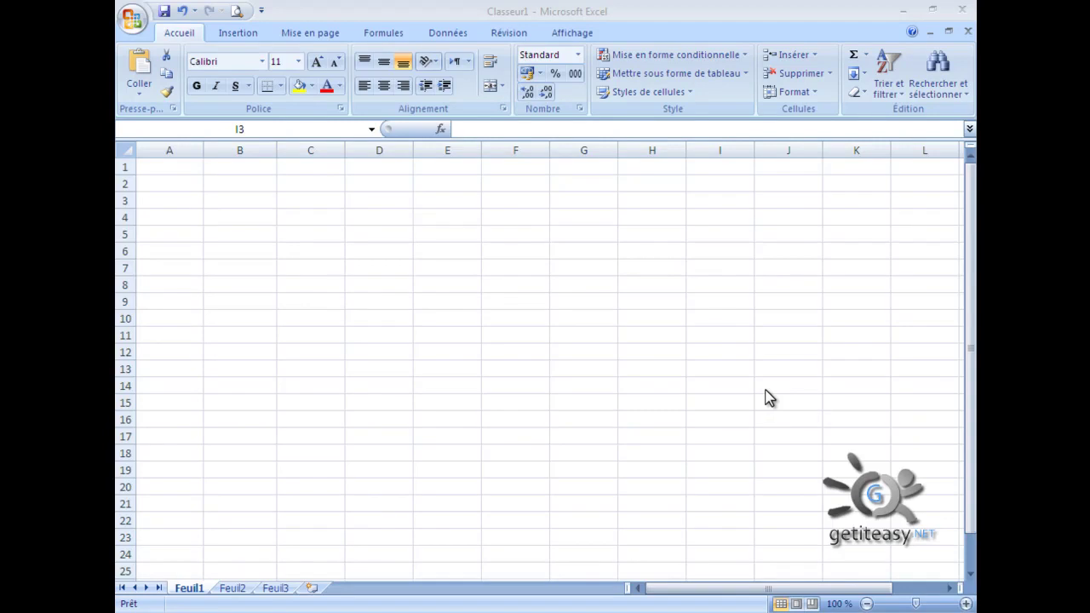
# - Enter 15 in cell B4, then delete it so B4 is empty again
pyautogui.click(690, 7)
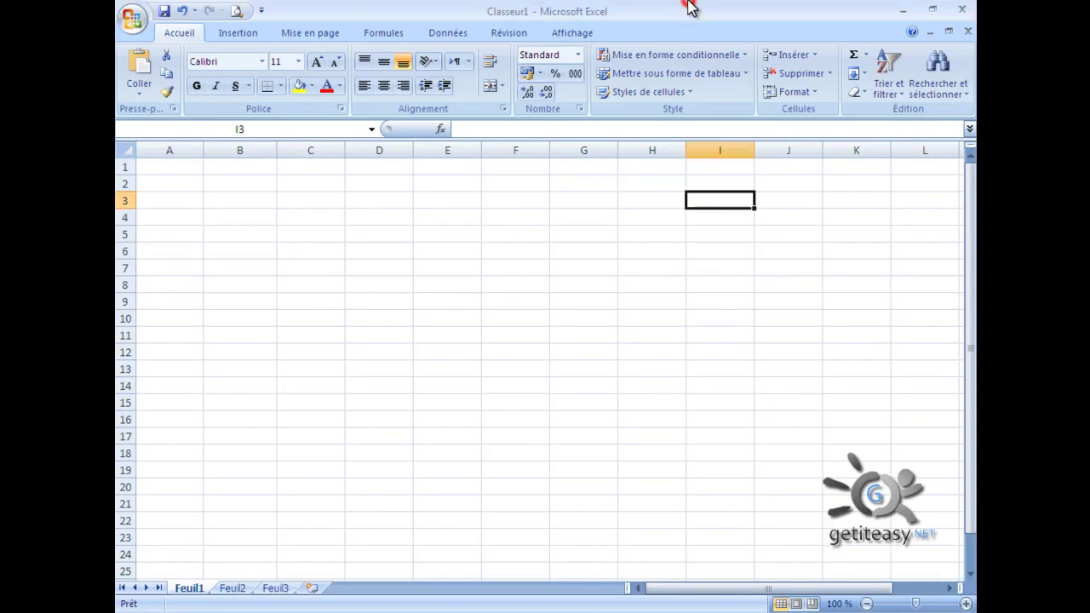
pyautogui.click(246, 213)
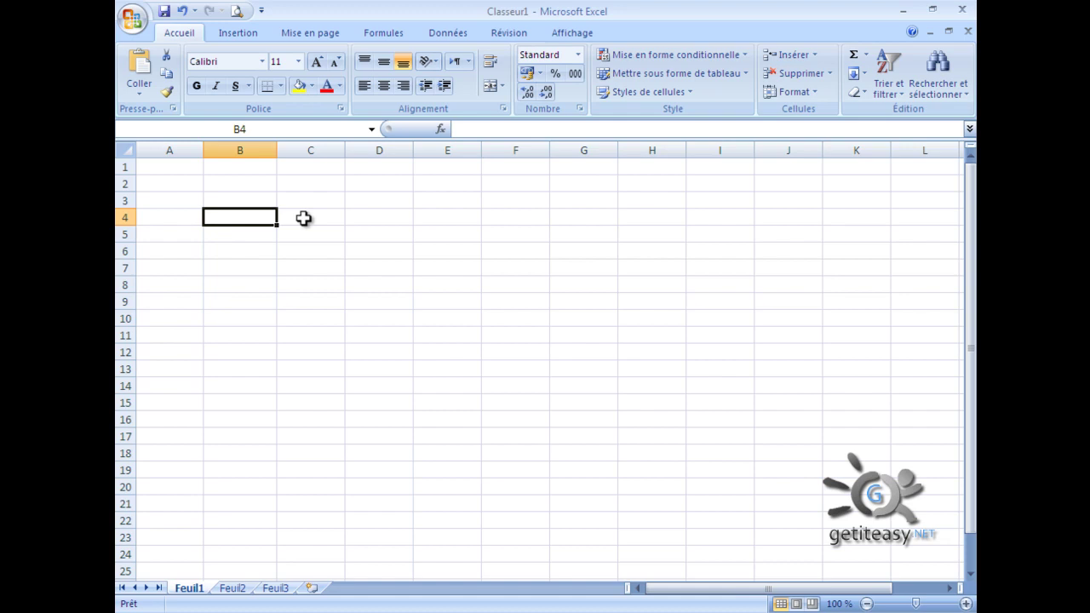
pyautogui.click(303, 218)
pyautogui.doubleClick(261, 217)
pyautogui.write('15')
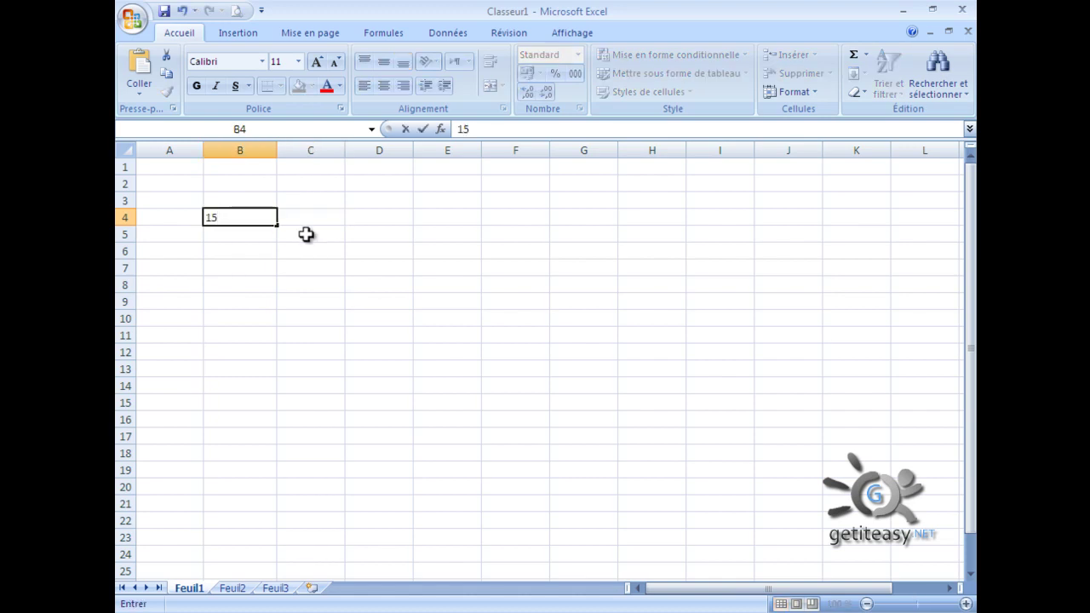
pyautogui.press('Return')
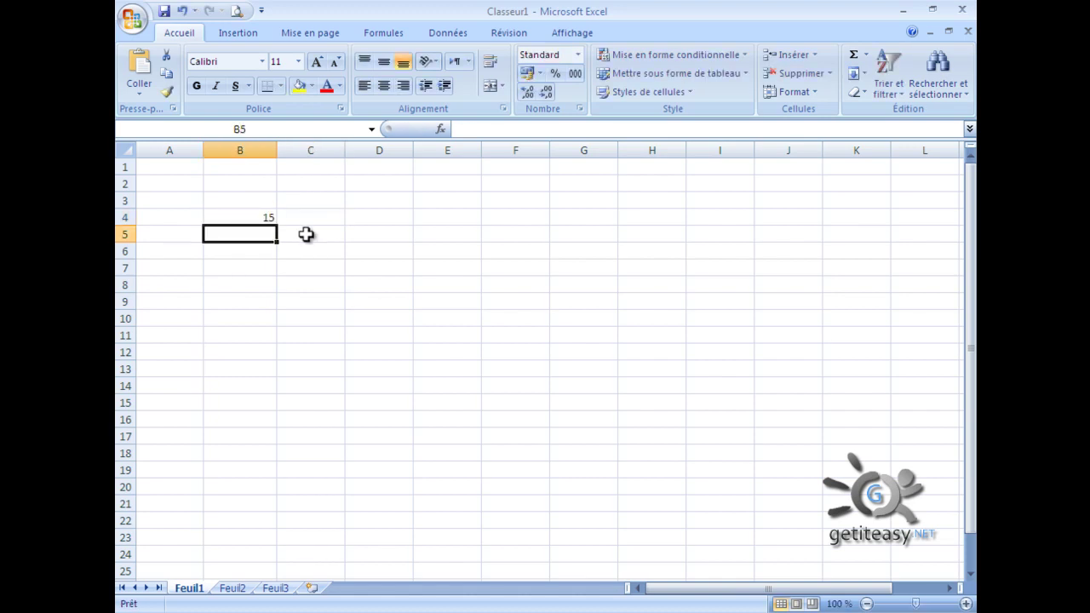
pyautogui.doubleClick(269, 218)
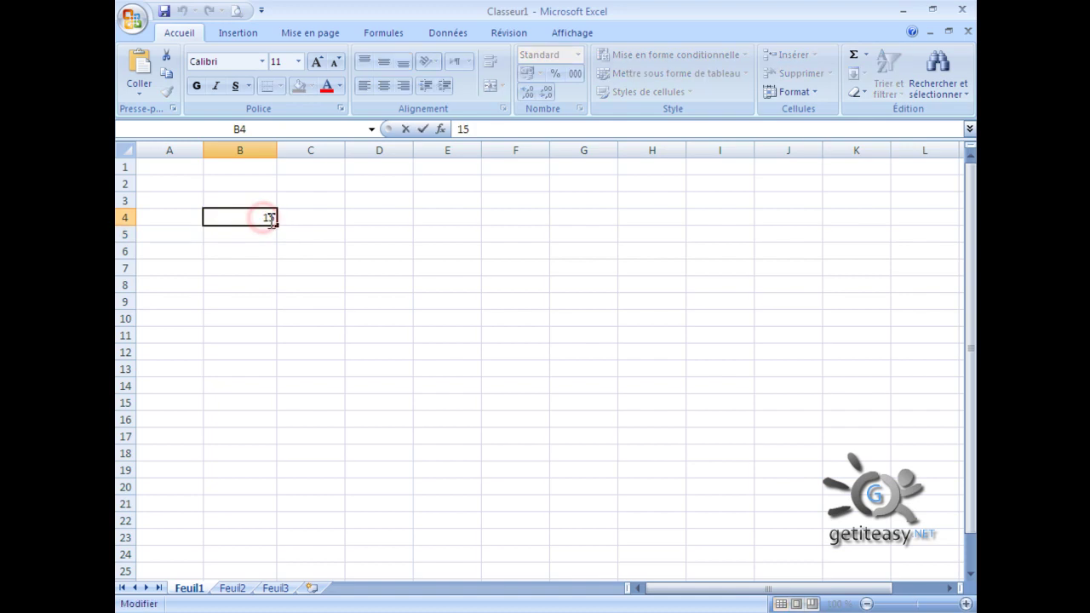
pyautogui.press('BackSpace')
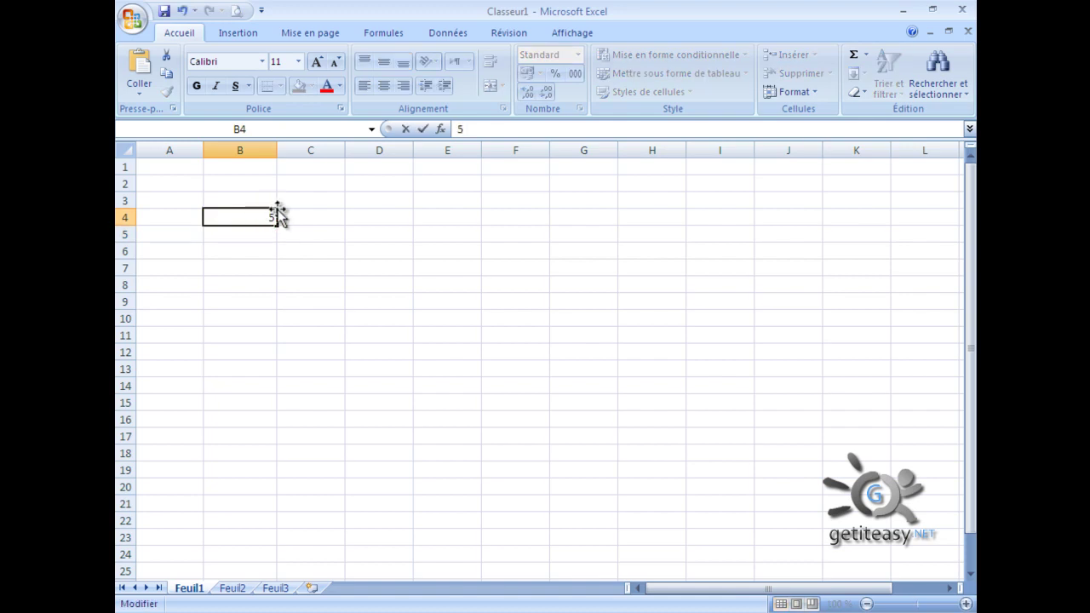
pyautogui.doubleClick(275, 217)
pyautogui.press('BackSpace')
pyautogui.click(389, 219)
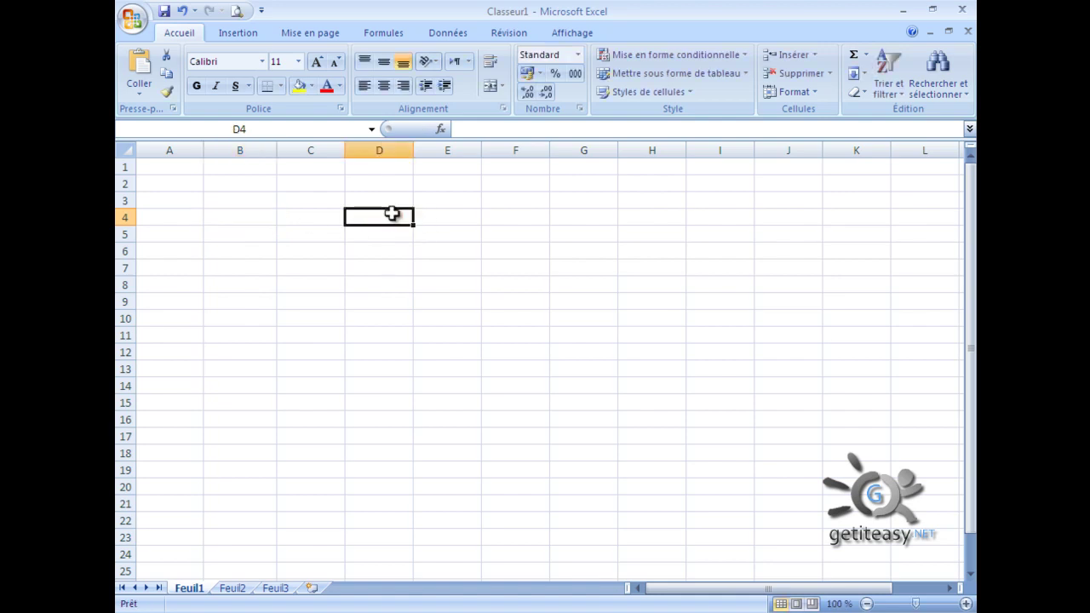
# - With F4 selected, bring up the Règles de mise en surbrillance des cellules list
pyautogui.click(507, 219)
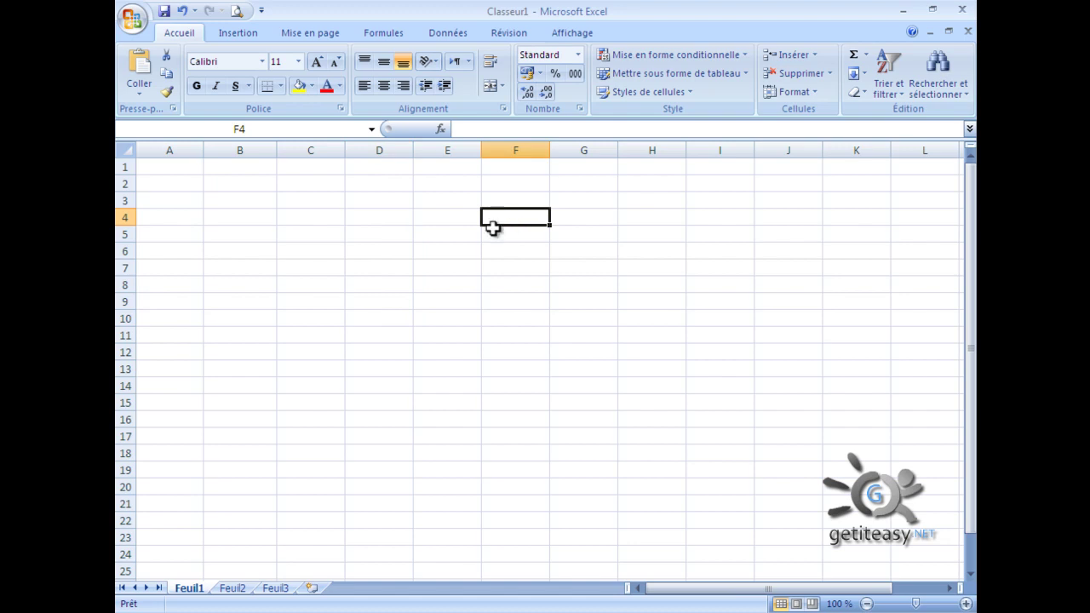
pyautogui.click(678, 56)
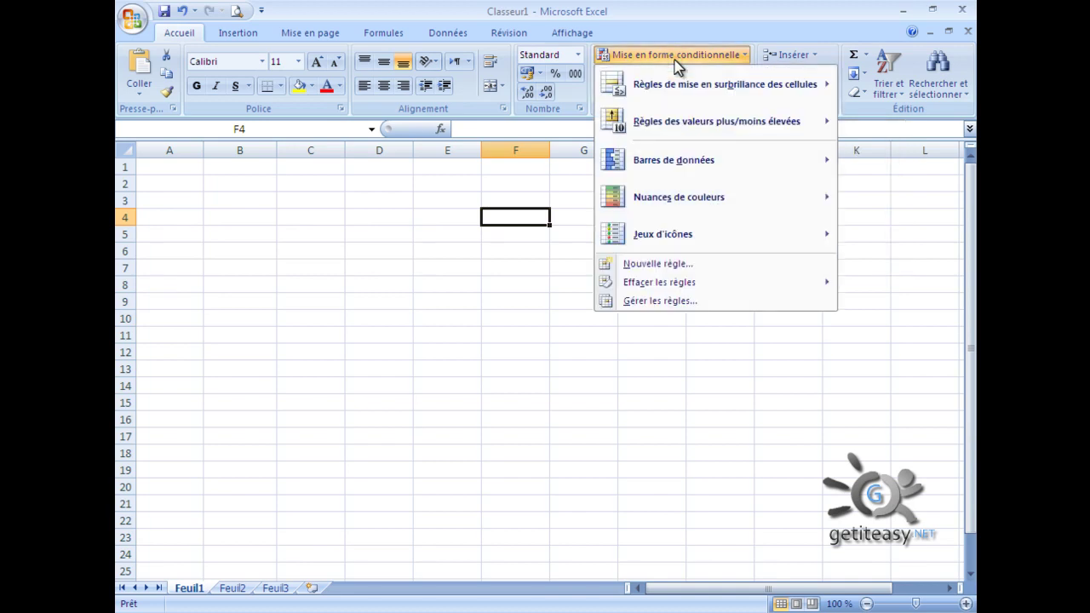
pyautogui.moveTo(634, 98)
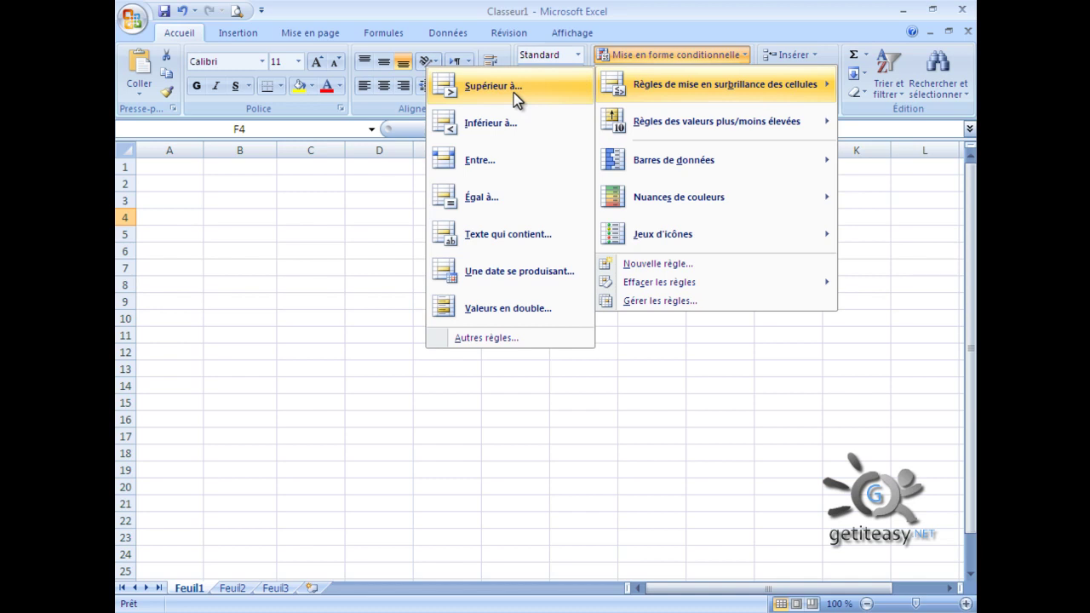
# - Add a Supérieur à 10 rule to F4 with light red fill and dark red text
pyautogui.click(459, 88)
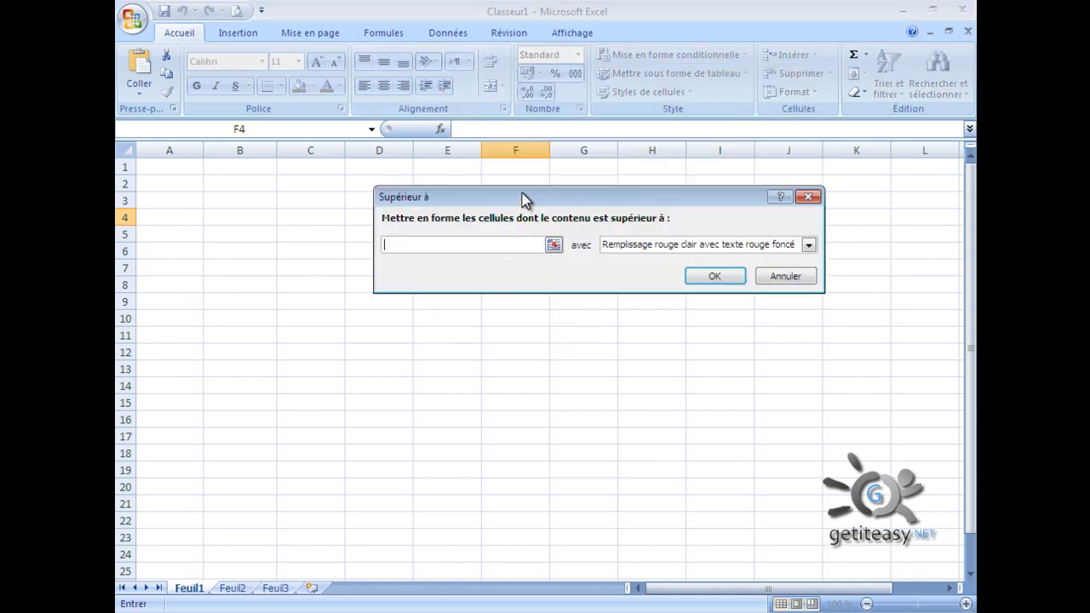
pyautogui.moveTo(521, 196); pyautogui.dragTo(546, 332)
pyautogui.write('10')
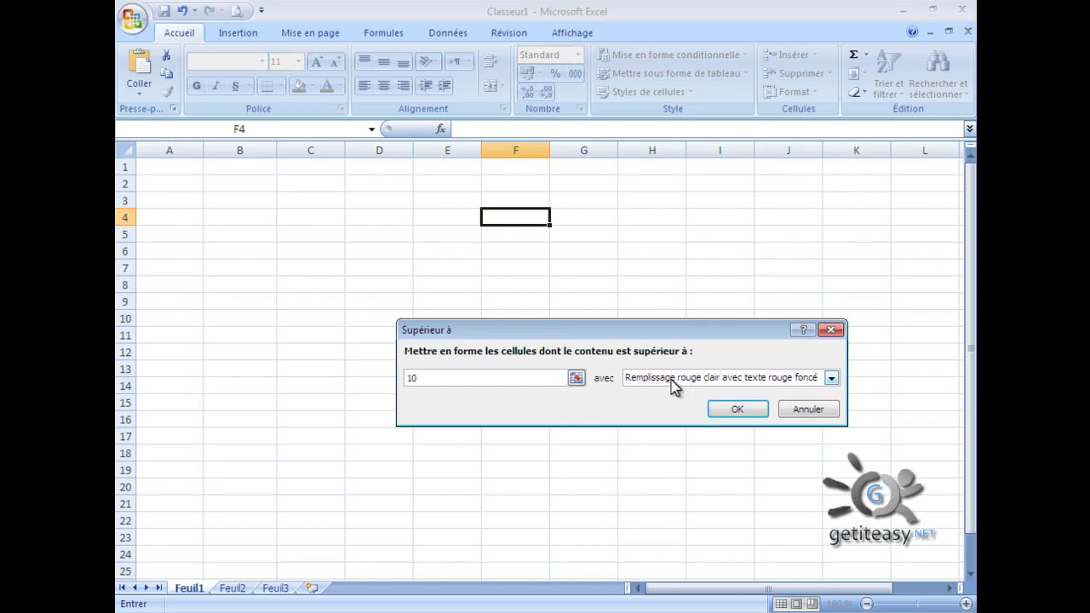
pyautogui.click(763, 385)
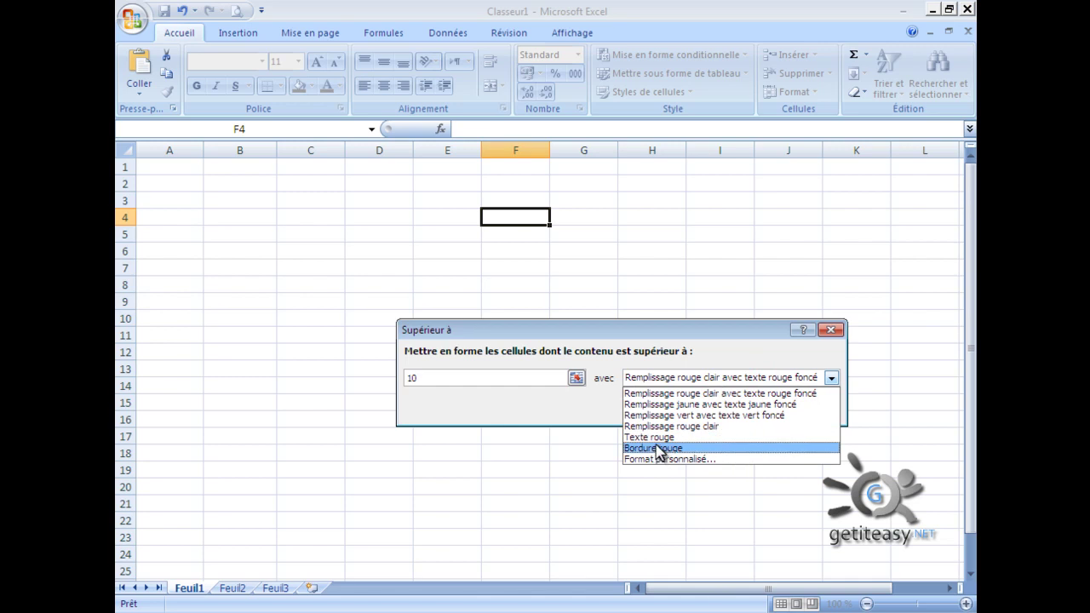
pyautogui.click(669, 394)
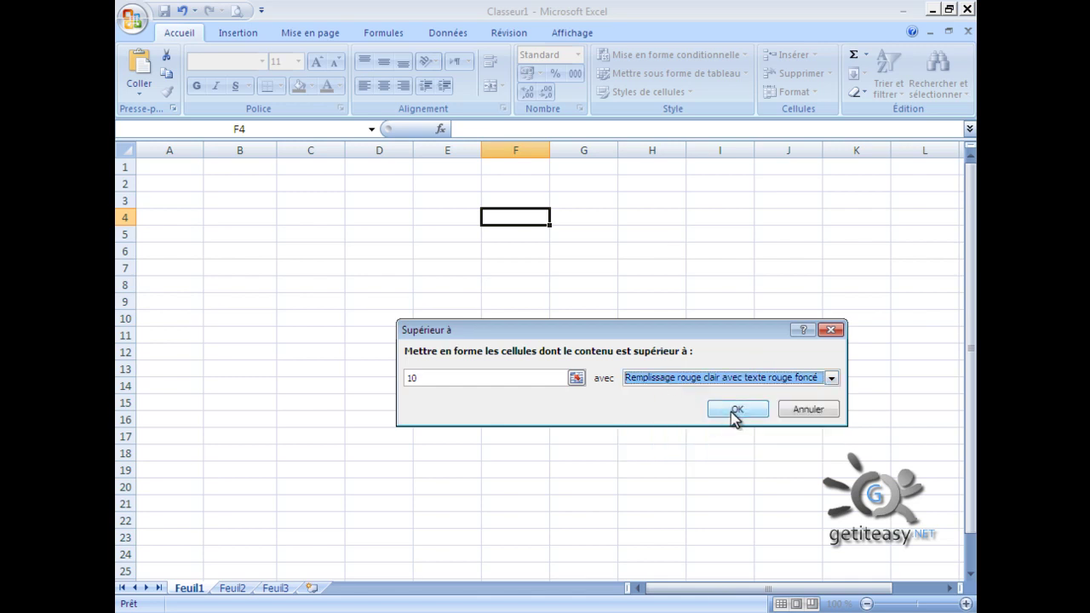
pyautogui.click(735, 410)
pyautogui.doubleClick(525, 216)
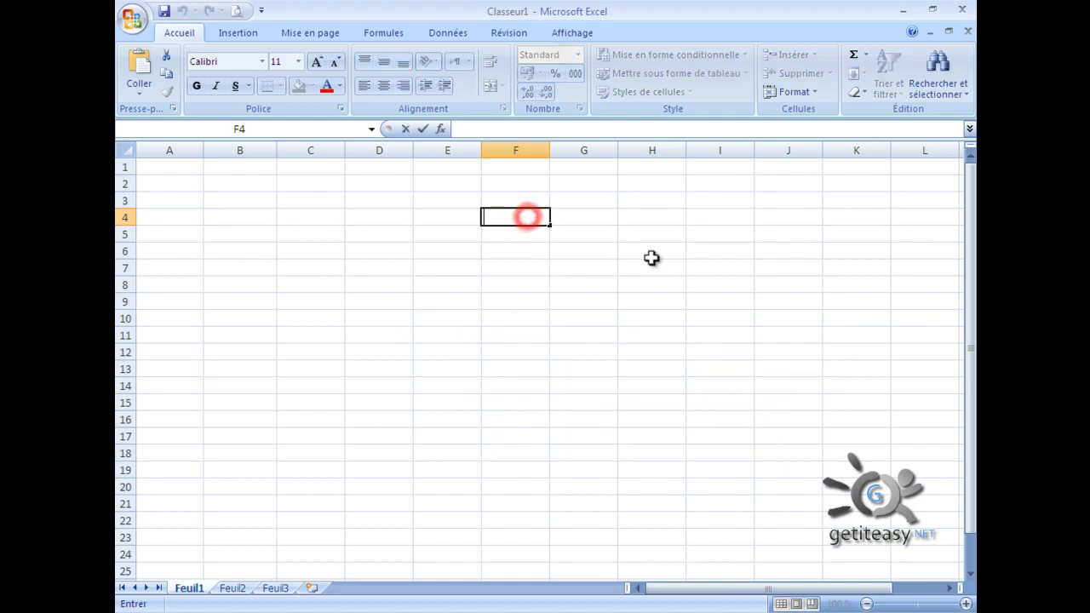
# - Enter 10 in F4, then replace it with 20 to trigger the pink highlight
pyautogui.write('10')
pyautogui.press('Return')
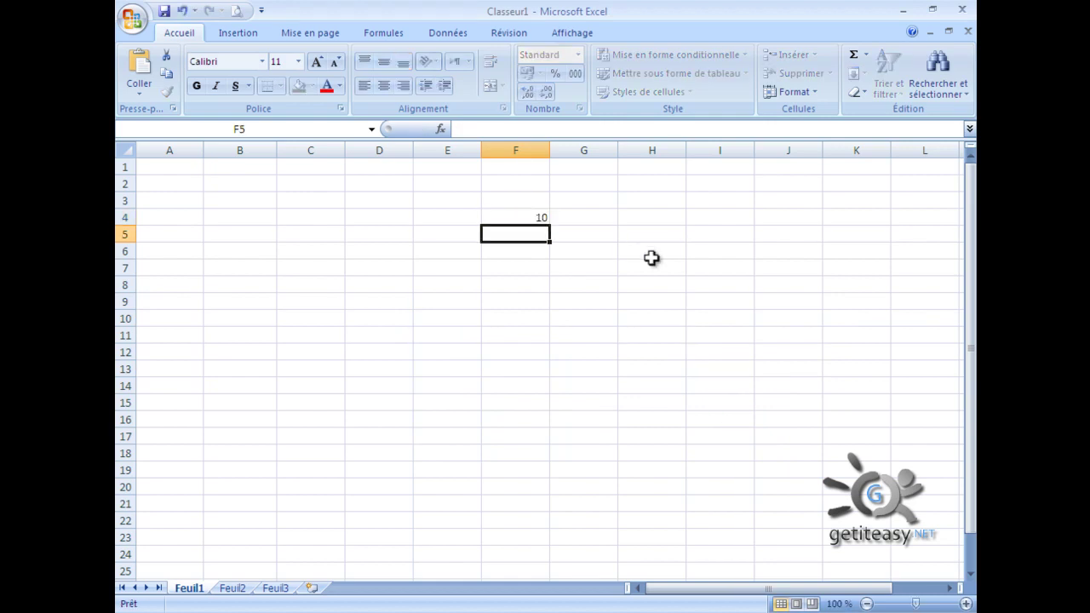
pyautogui.click(542, 220)
pyautogui.doubleClick(540, 218)
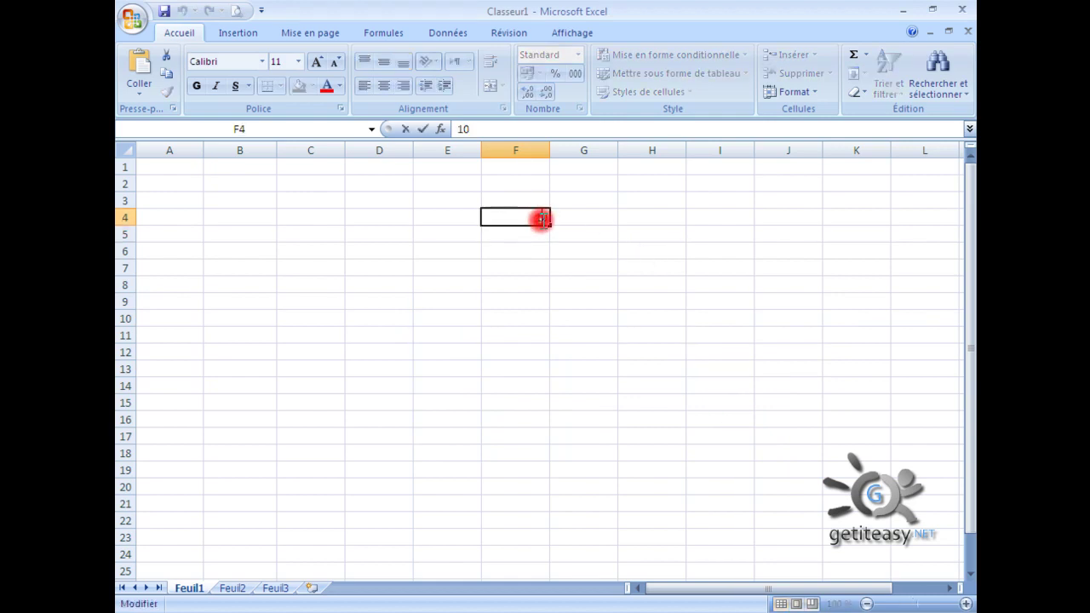
pyautogui.doubleClick(533, 217)
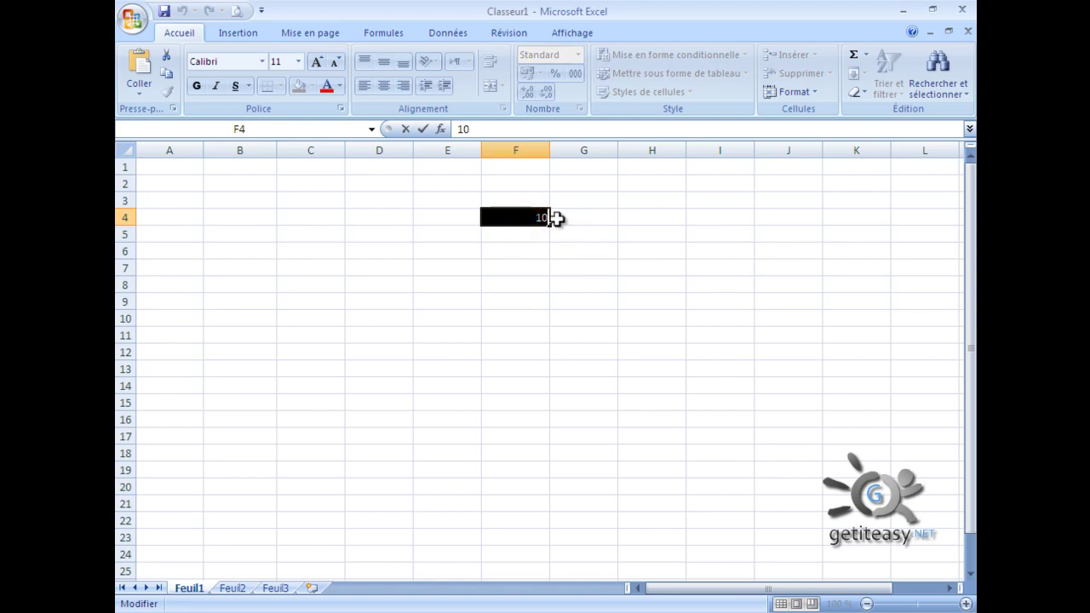
pyautogui.write('20')
pyautogui.press('Return')
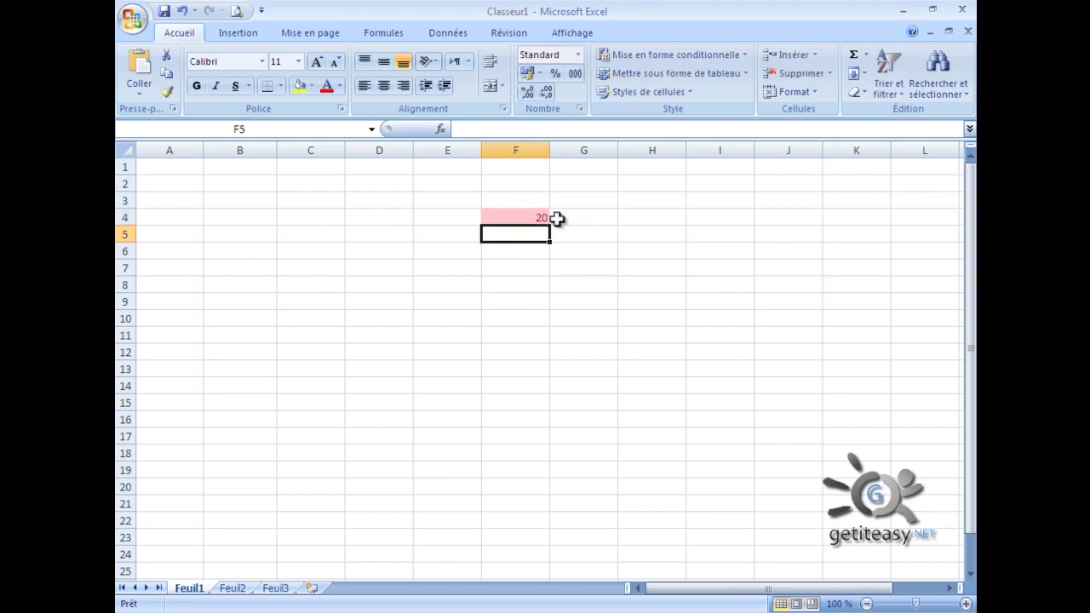
# - Reopen F4 and edit its value down to 0
pyautogui.click(534, 217)
pyautogui.moveTo(534, 218)
pyautogui.mouseDown()
pyautogui.moveTo(567, 249)
pyautogui.moveTo(542, 218)
pyautogui.mouseUp()
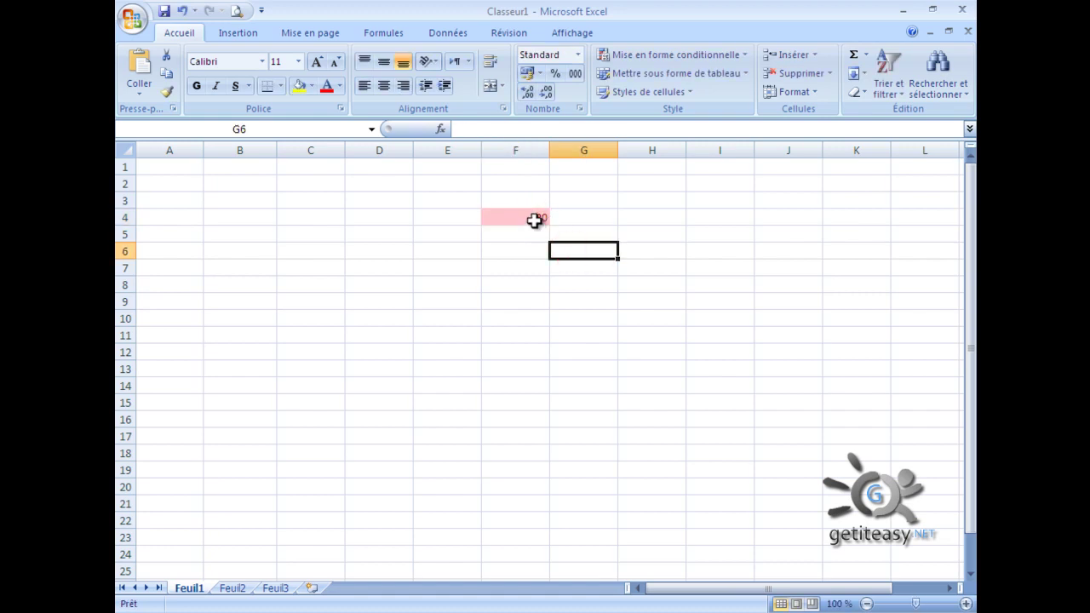
pyautogui.doubleClick(534, 219)
pyautogui.doubleClick(533, 218)
pyautogui.click(526, 217)
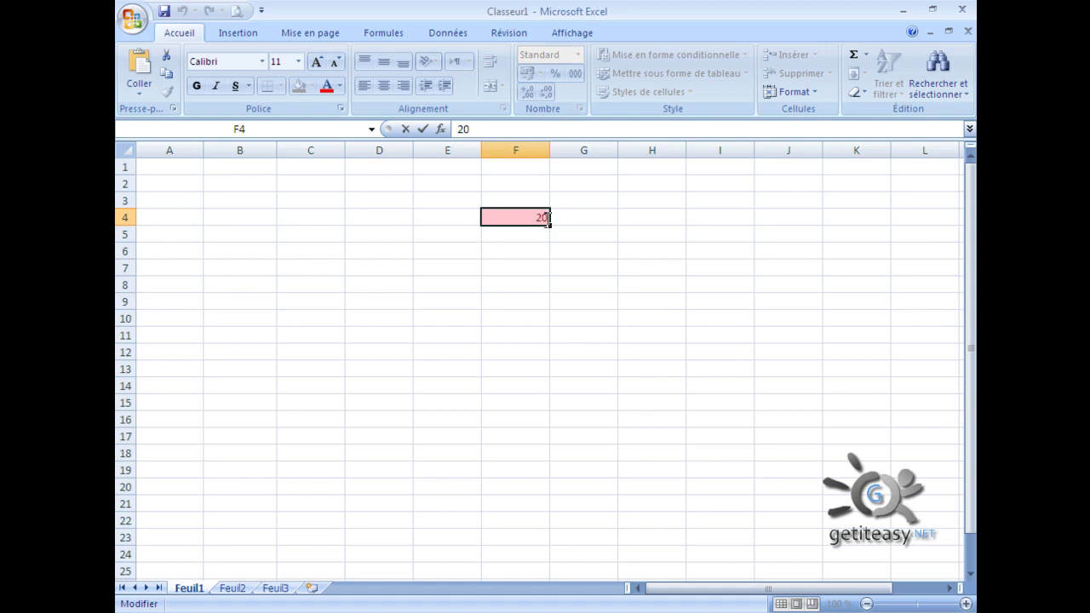
pyautogui.click(542, 217)
# - Change F4 from 0 to 600 so it shows the light red fill with dark red text
pyautogui.click(606, 222)
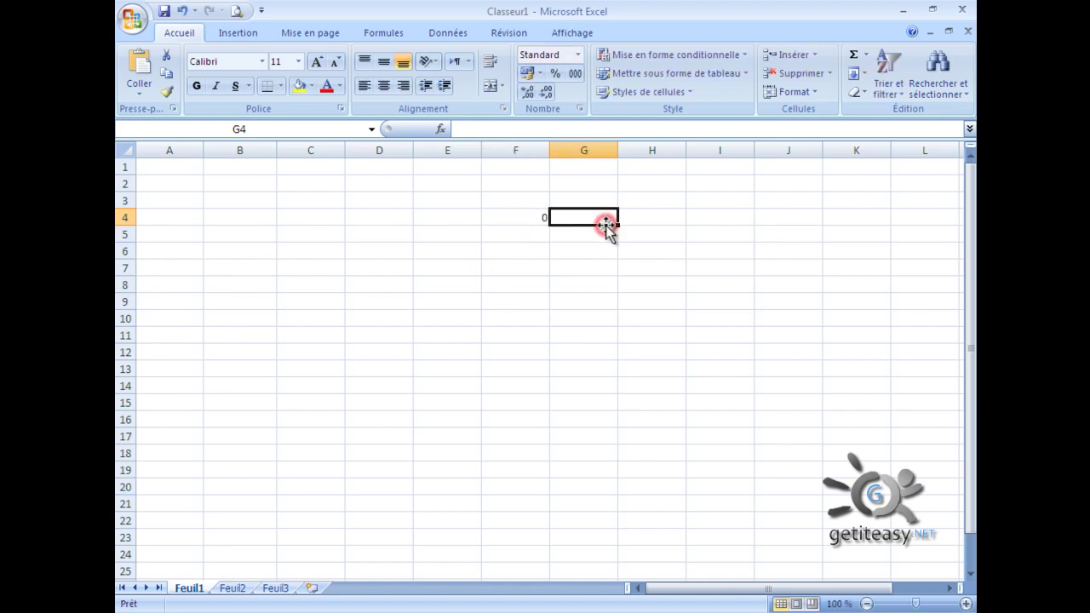
pyautogui.click(537, 217)
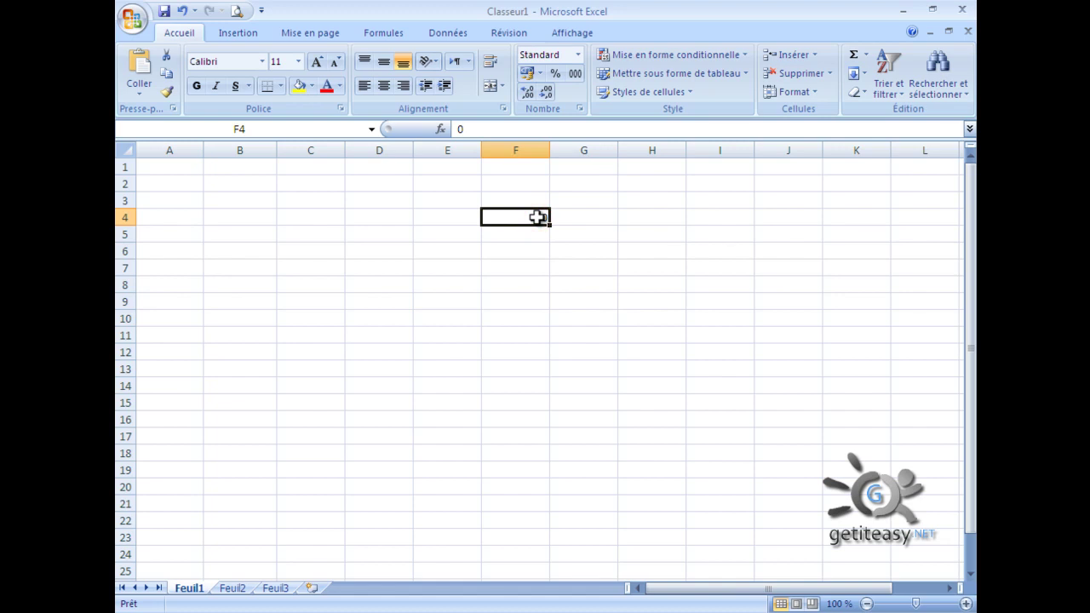
pyautogui.doubleClick(537, 217)
pyautogui.write('600')
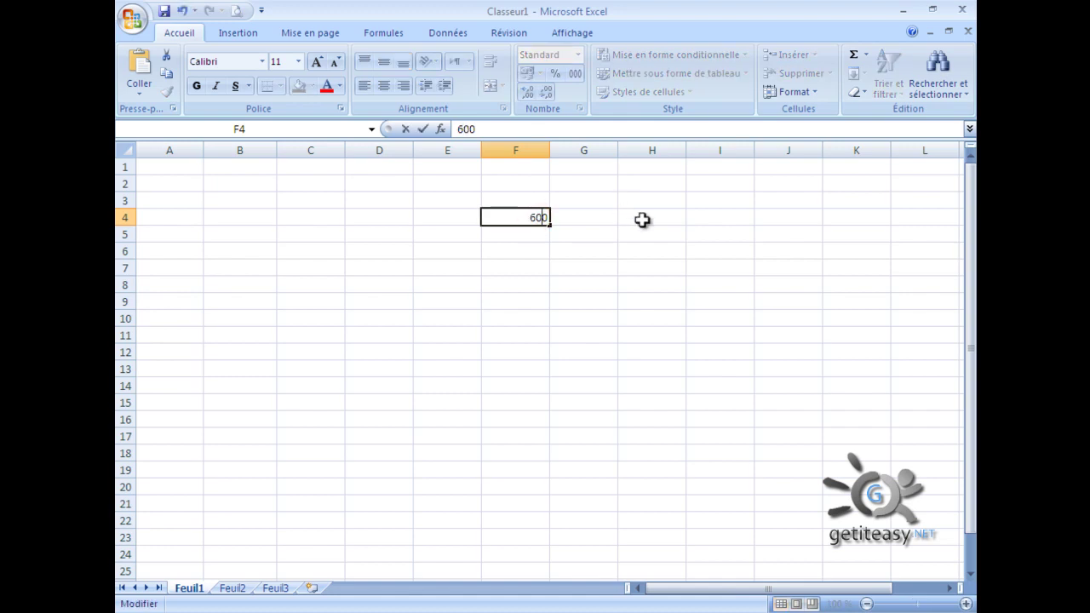
pyautogui.press('Return')
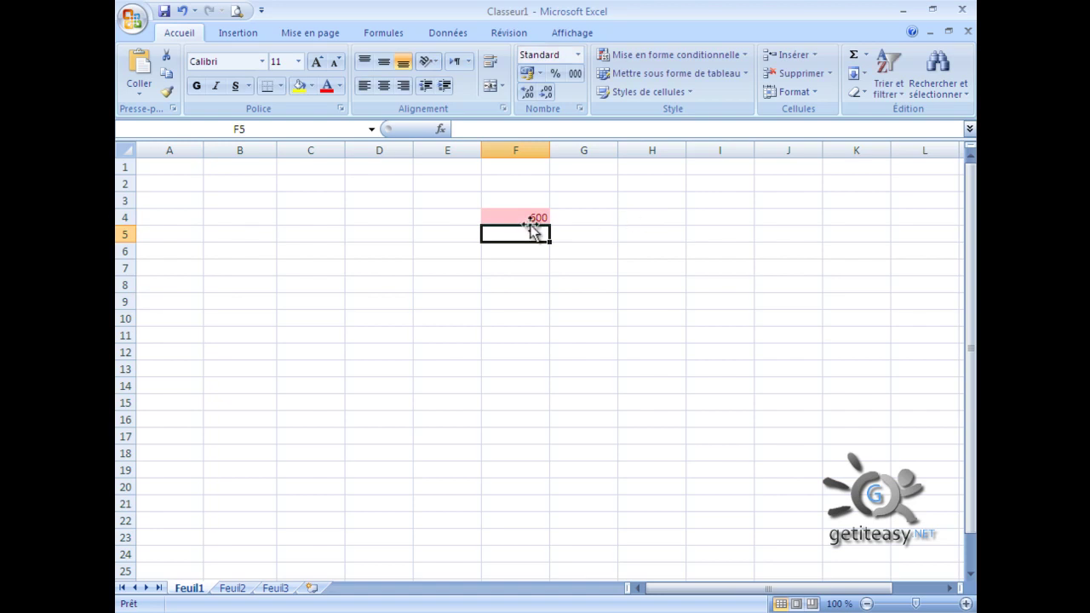
pyautogui.click(534, 218)
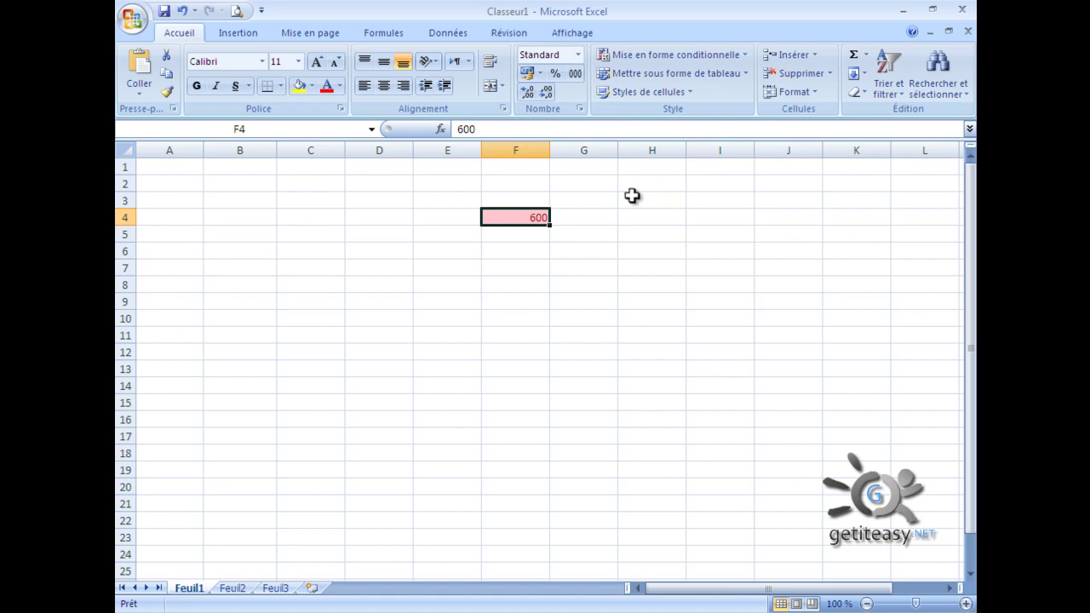
pyautogui.click(400, 216)
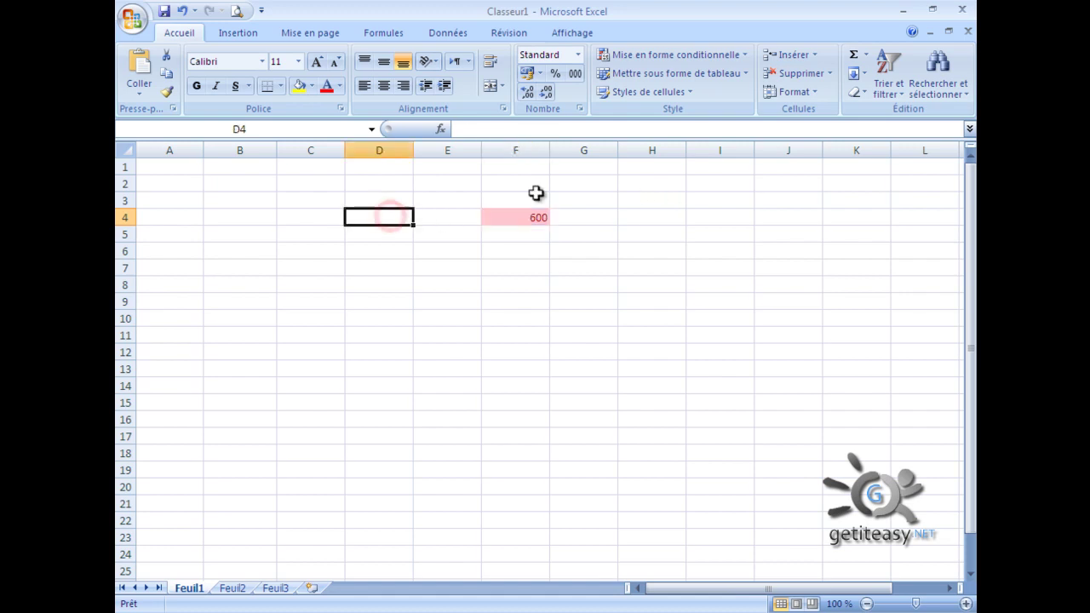
# - Add an Égal à 100 rule to D4 using the Bordure rouge format
pyautogui.click(687, 56)
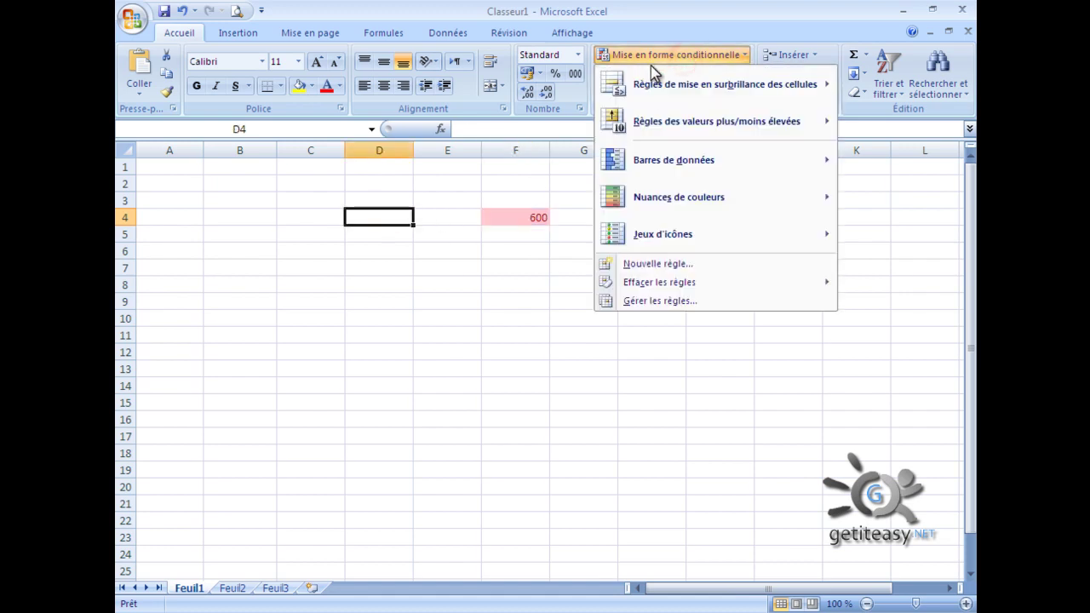
pyautogui.moveTo(651, 91)
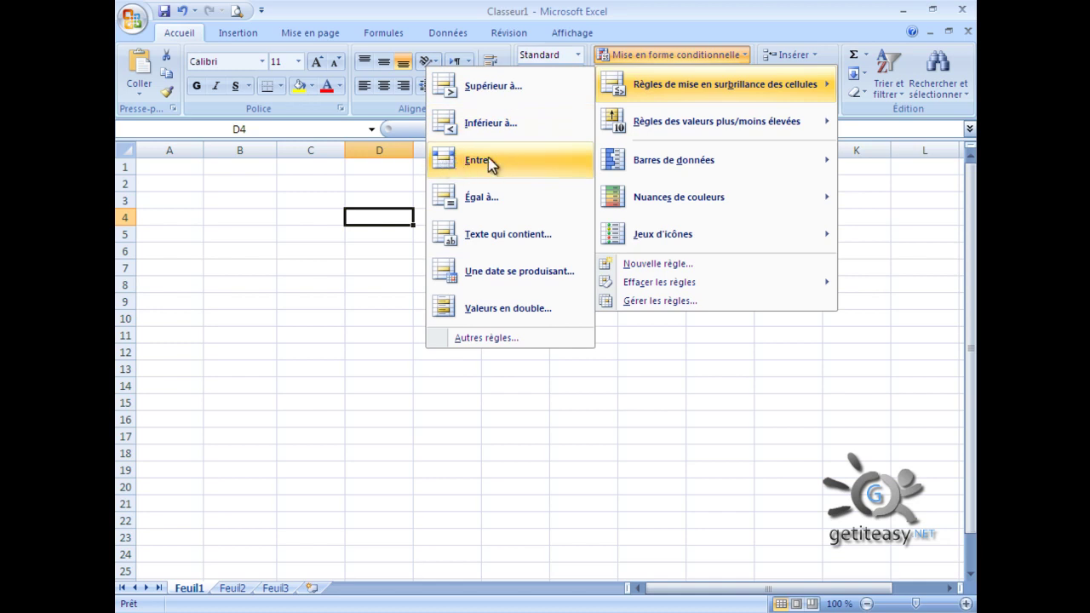
pyautogui.click(479, 199)
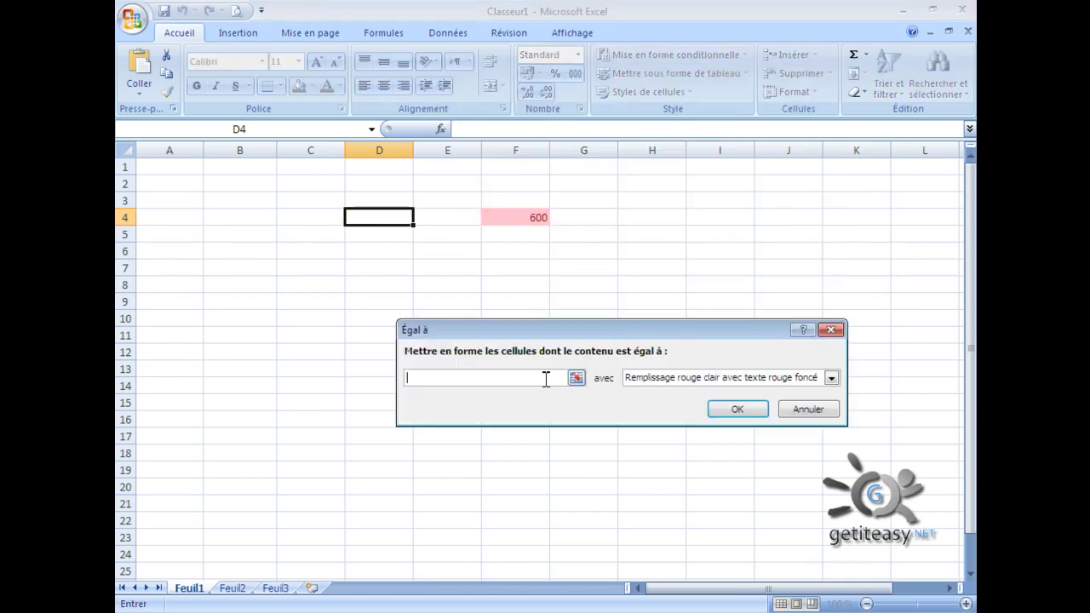
pyautogui.write('100')
pyautogui.click(706, 380)
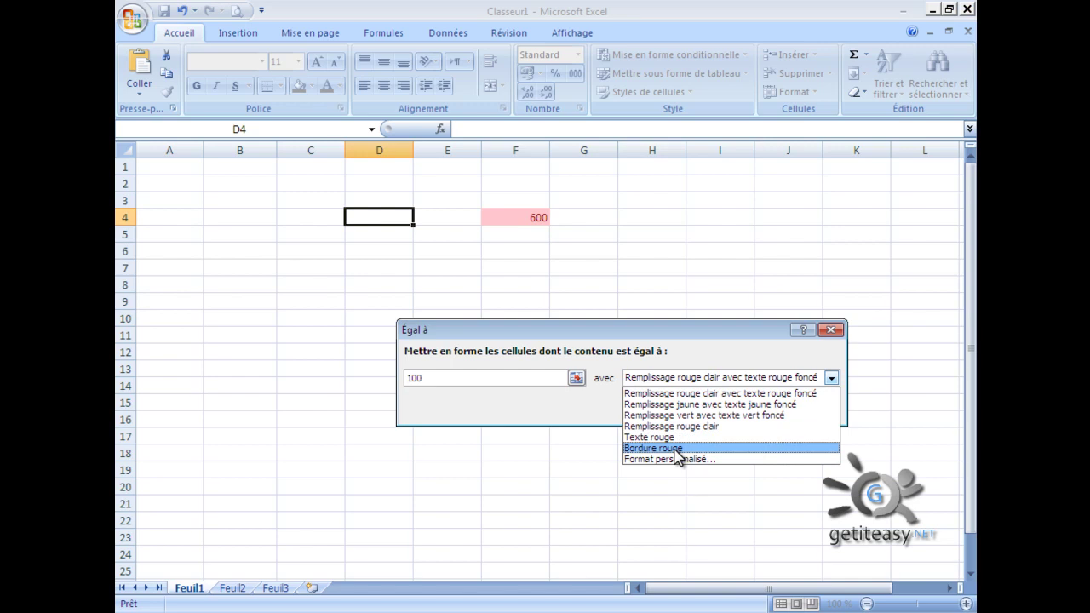
pyautogui.click(677, 448)
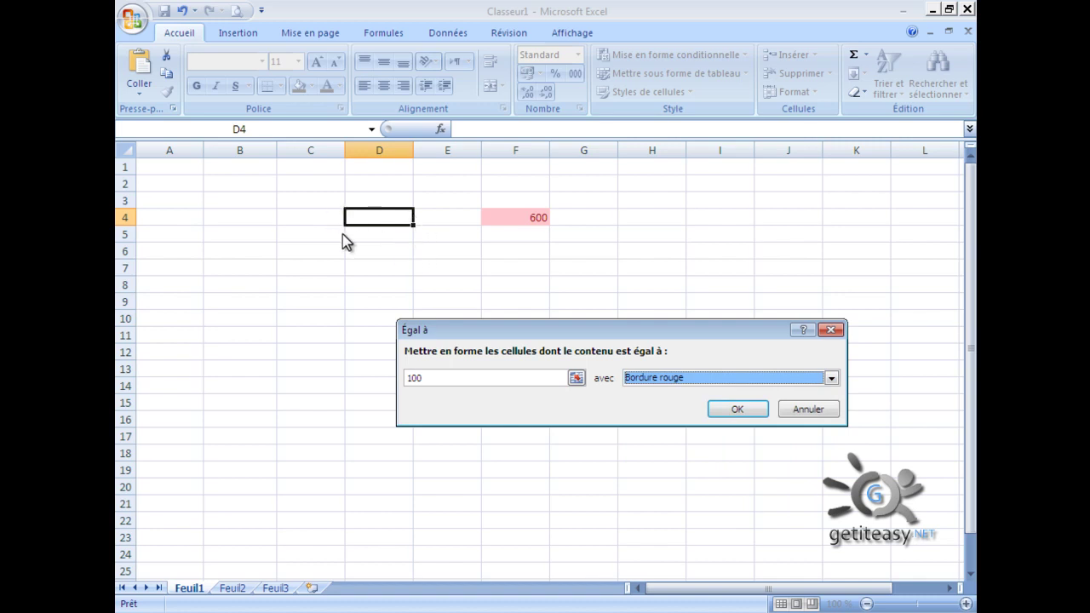
pyautogui.click(739, 410)
pyautogui.doubleClick(395, 218)
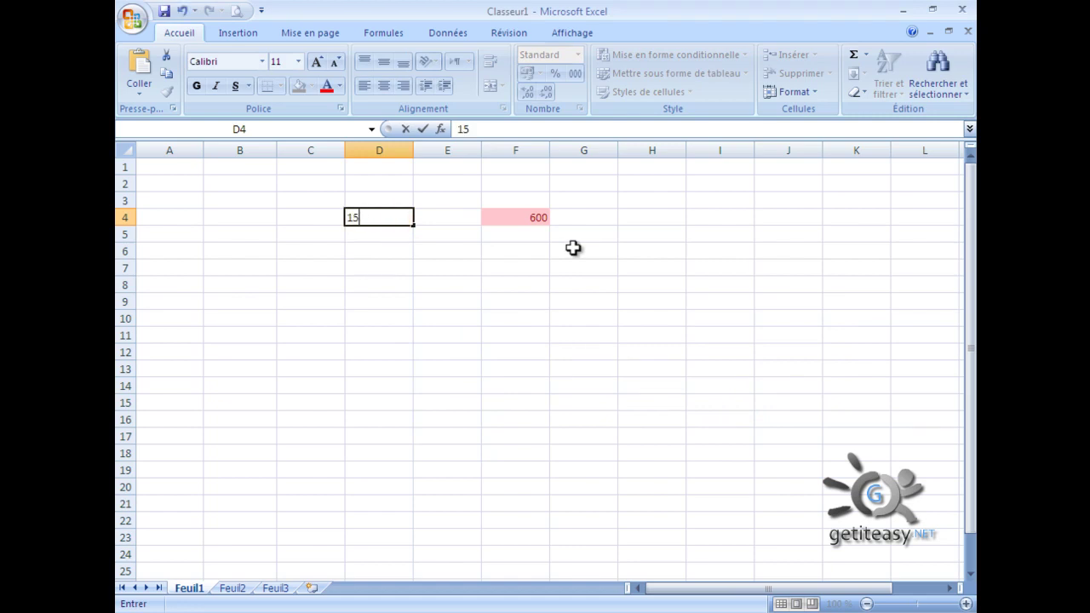
pyautogui.write('3')
pyautogui.press('Return')
pyautogui.click(401, 219)
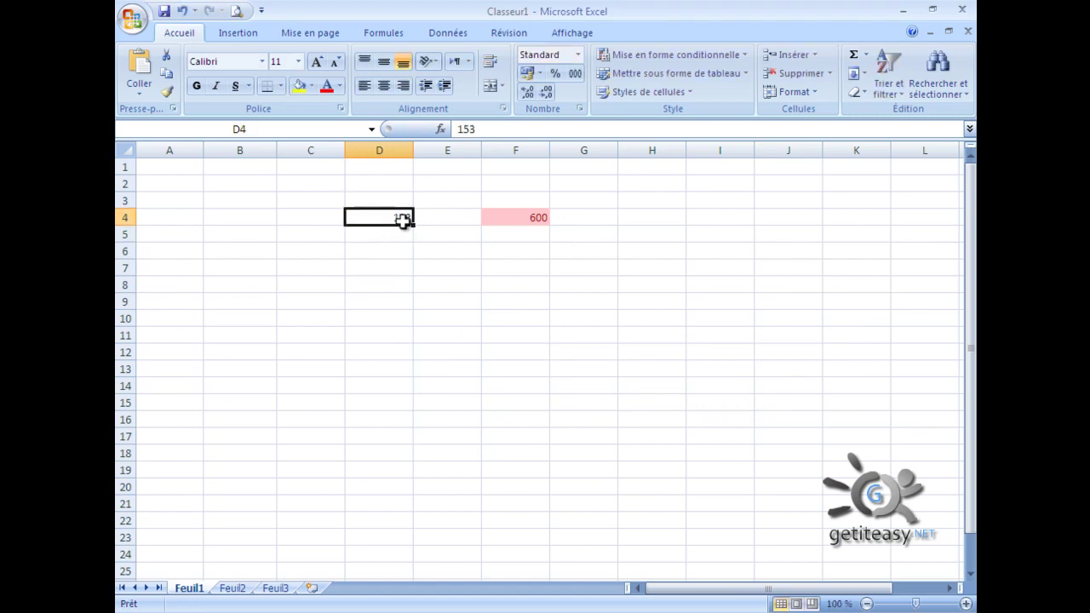
pyautogui.doubleClick(401, 219)
pyautogui.moveTo(391, 220); pyautogui.dragTo(468, 213)
pyautogui.write('10')
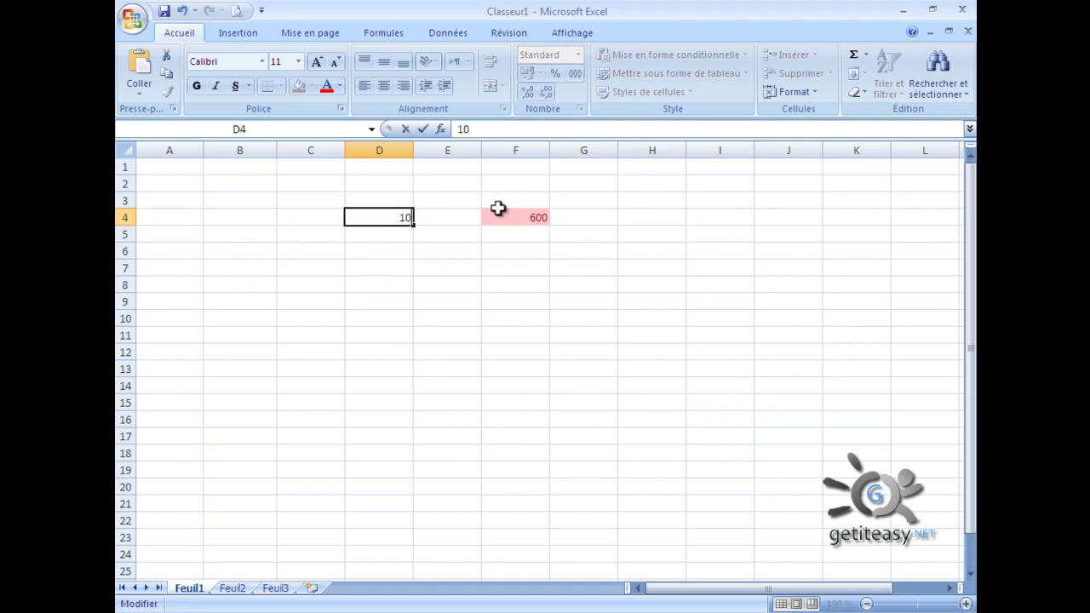
pyautogui.write('0')
pyautogui.press('Return')
pyautogui.click(568, 398)
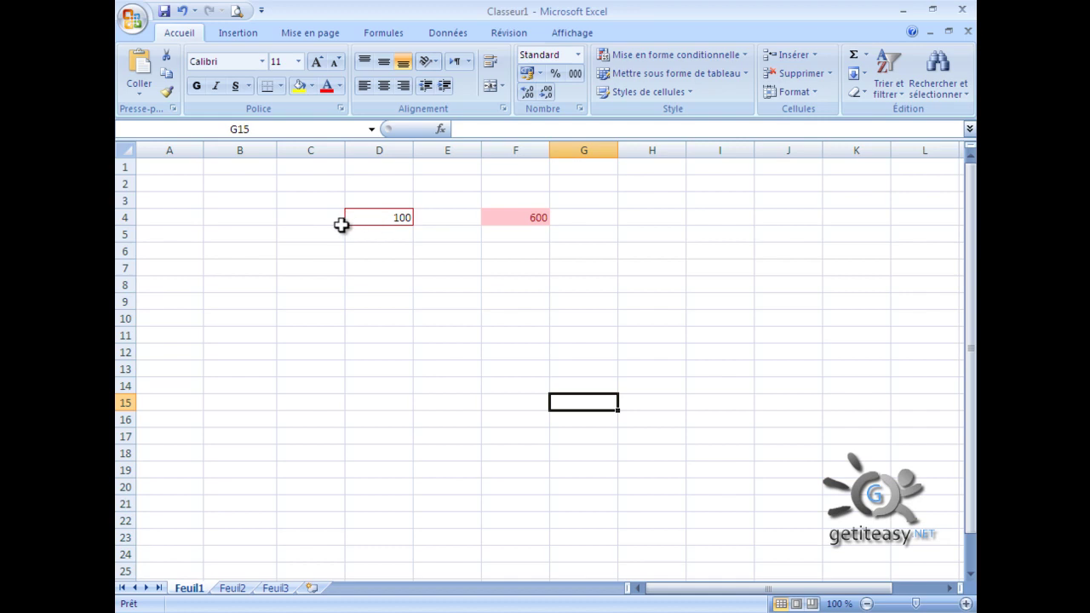
pyautogui.tripleClick(409, 217)
pyautogui.click(410, 217)
pyautogui.doubleClick(408, 218)
pyautogui.press('Delete')
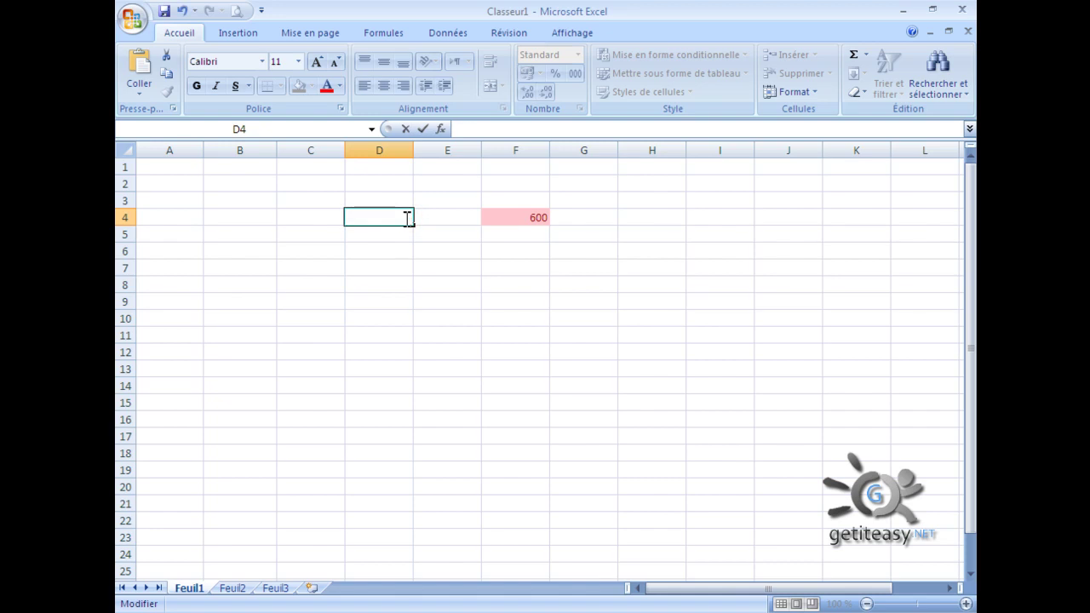
pyautogui.click(596, 287)
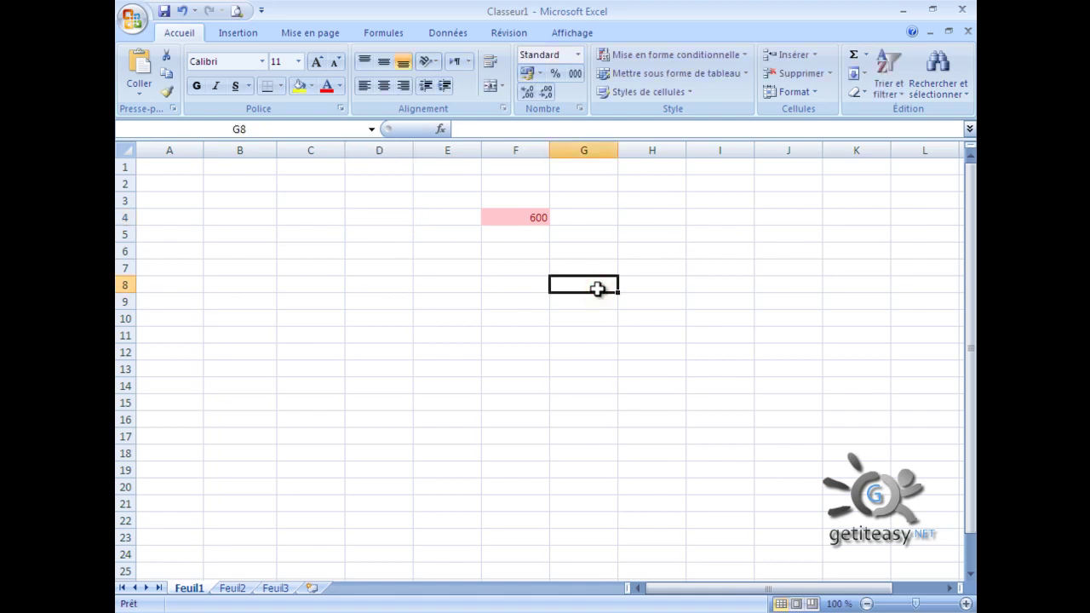
pyautogui.click(577, 220)
# - Add an Inférieur à 15 rule to H4 using the Texte rouge format
pyautogui.click(670, 225)
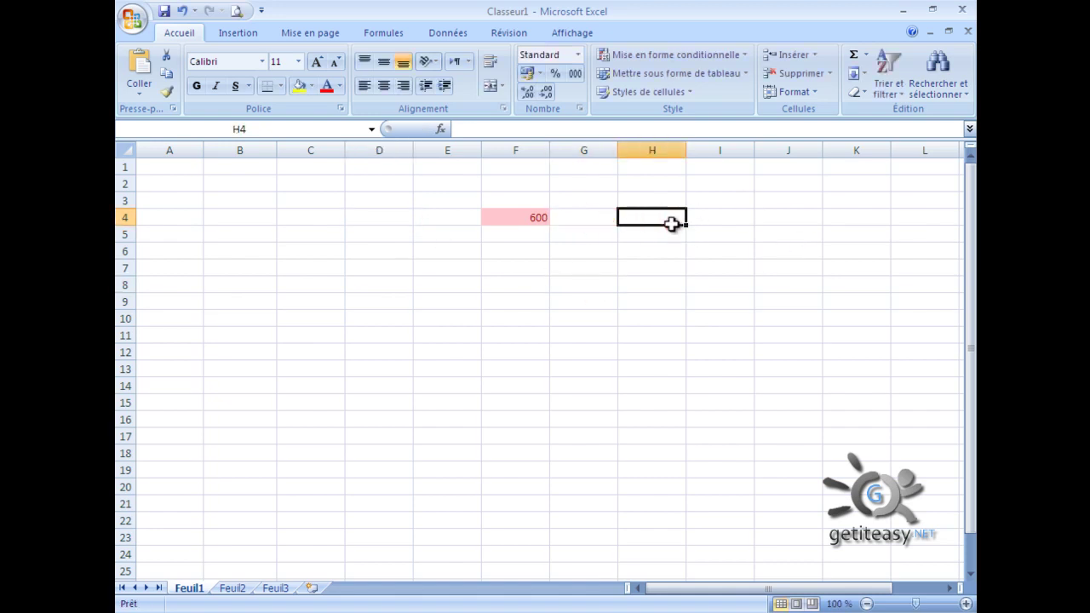
pyautogui.click(670, 56)
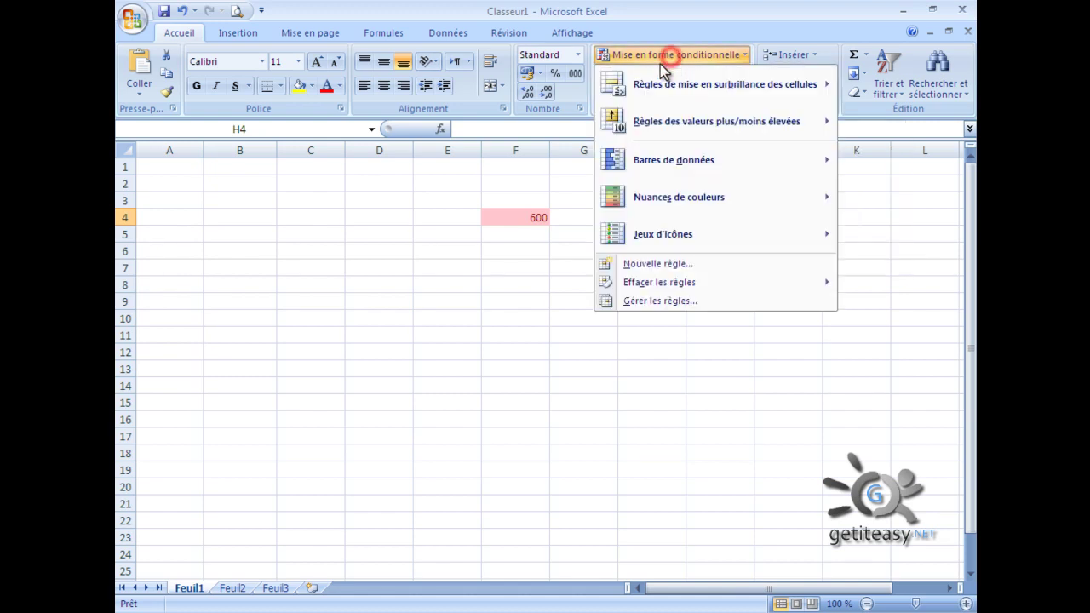
pyautogui.moveTo(696, 88)
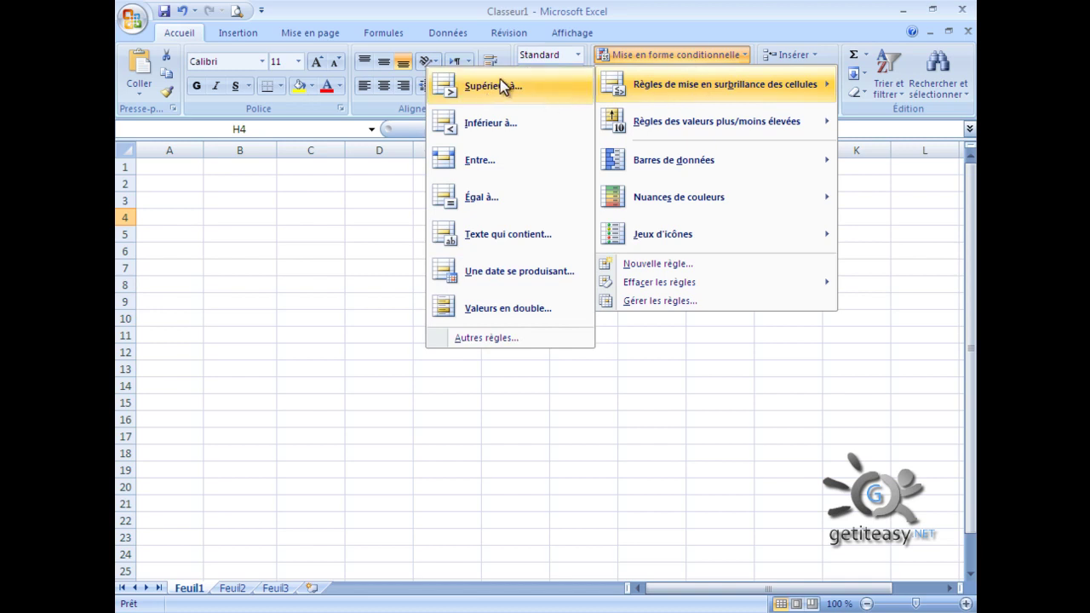
pyautogui.click(493, 123)
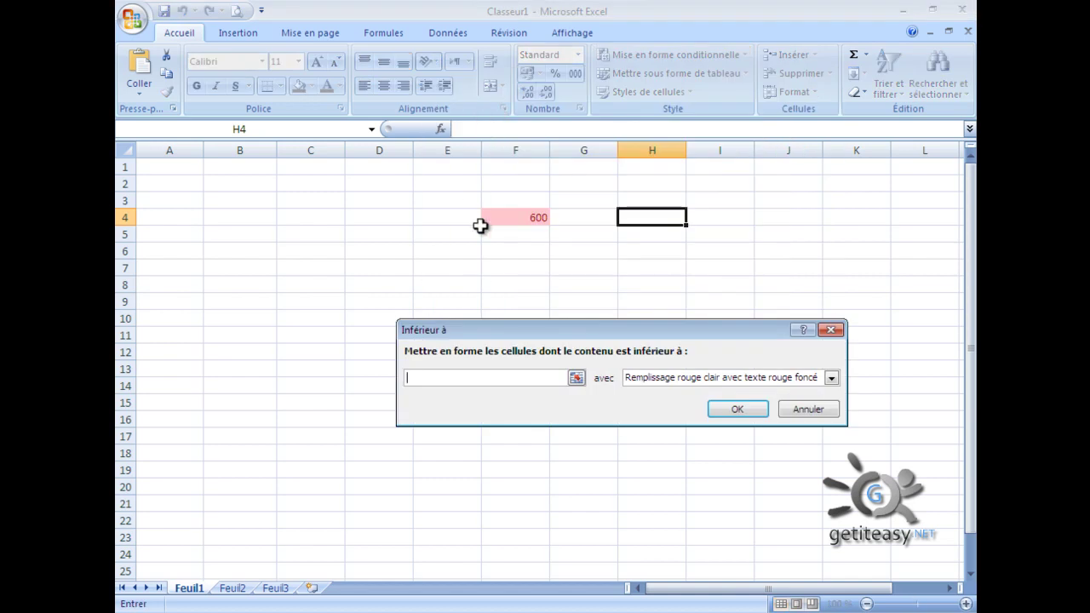
pyautogui.write('15')
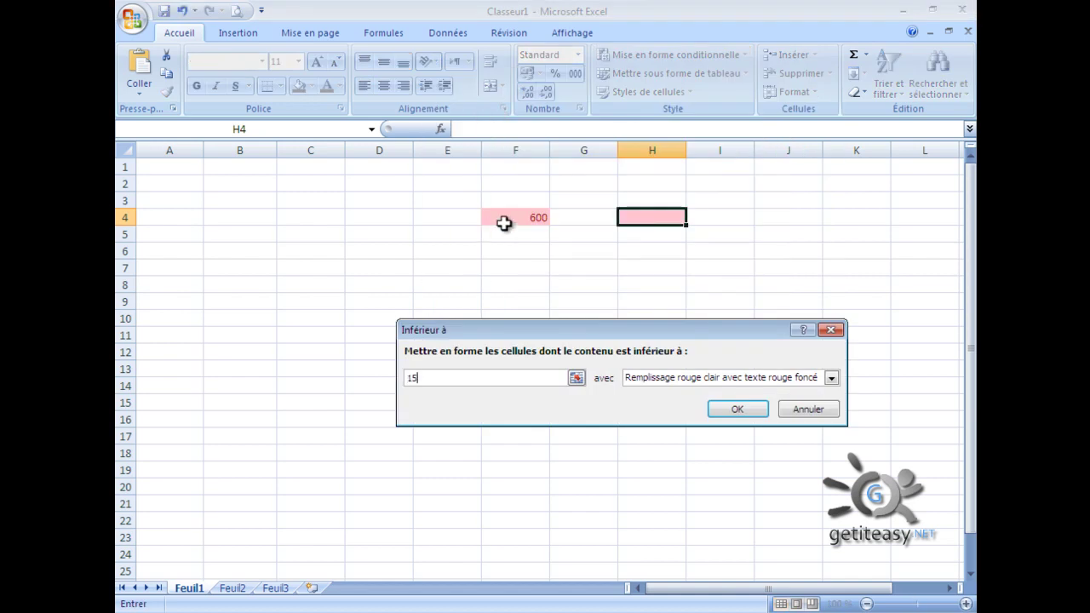
pyautogui.click(732, 377)
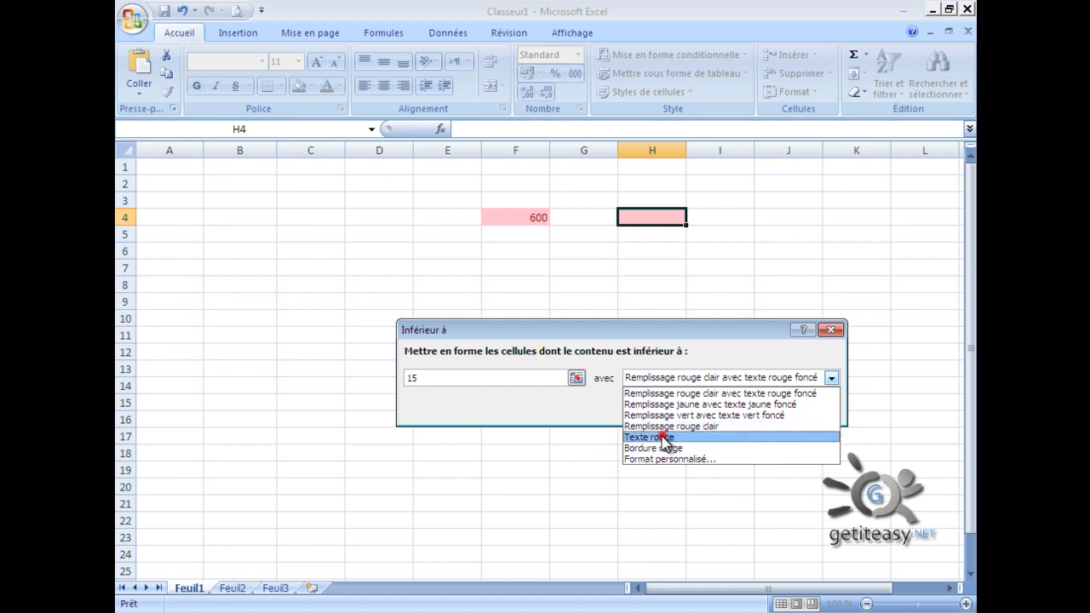
pyautogui.click(662, 436)
pyautogui.click(736, 408)
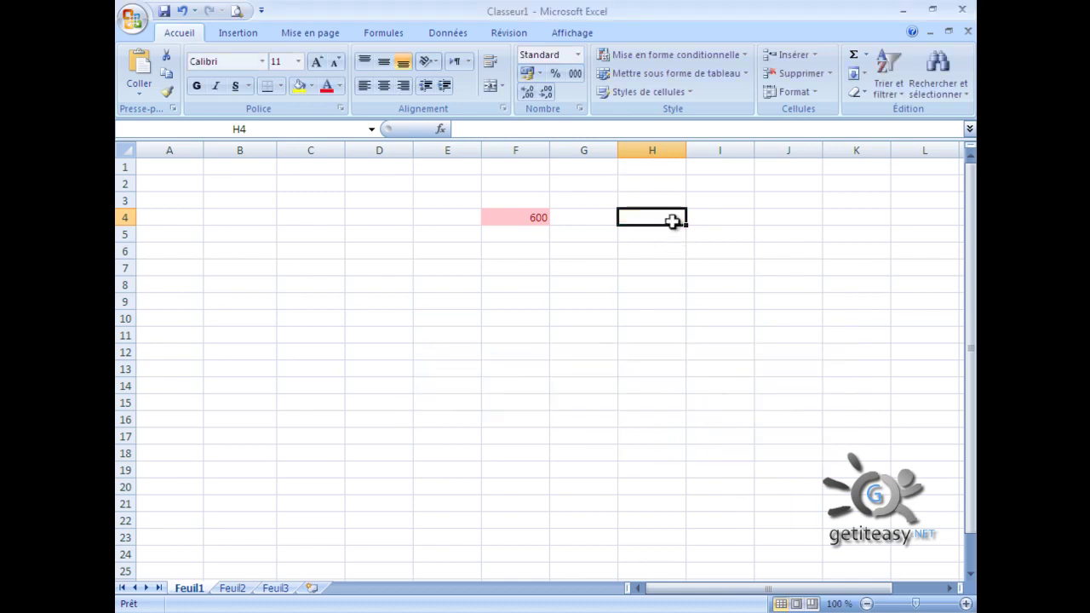
pyautogui.doubleClick(673, 219)
pyautogui.write('15')
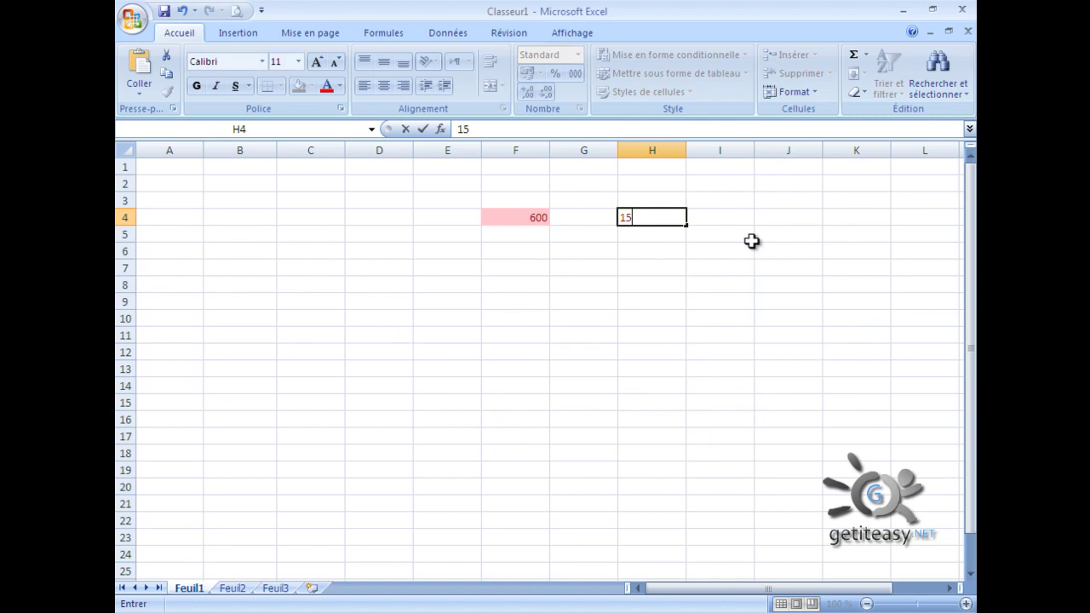
pyautogui.press('BackSpace')
pyautogui.press('BackSpace')
pyautogui.write('190')
pyautogui.press('Return')
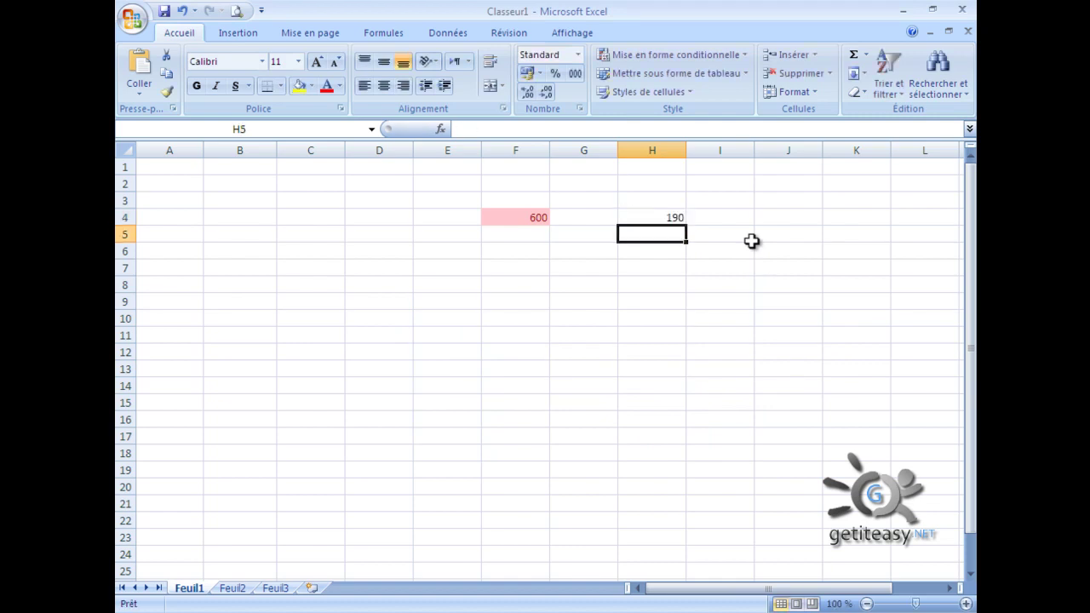
pyautogui.click(753, 256)
pyautogui.click(673, 216)
pyautogui.doubleClick(647, 218)
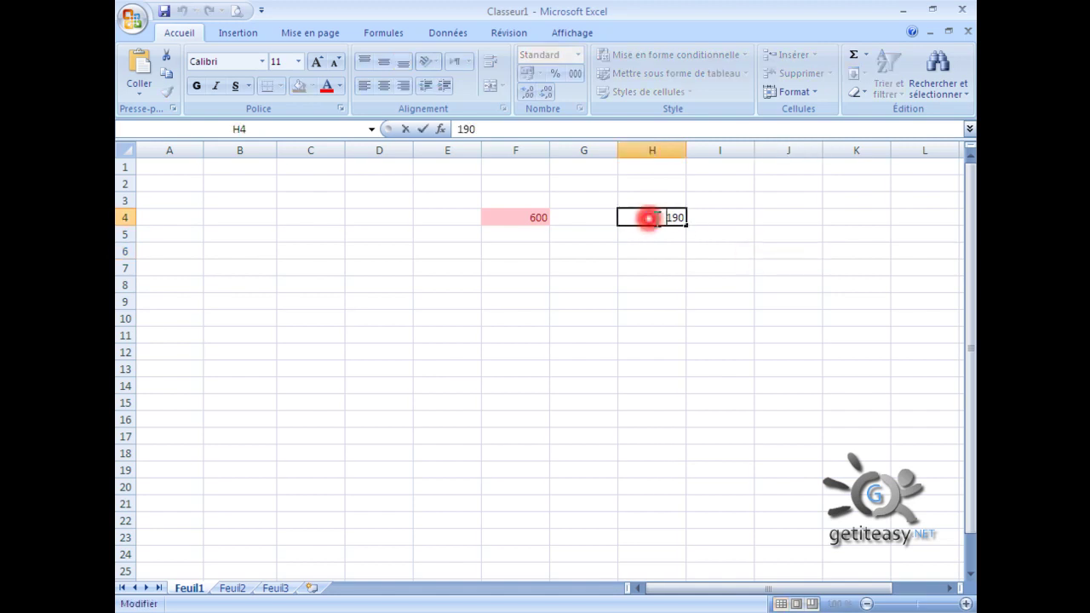
pyautogui.write('2')
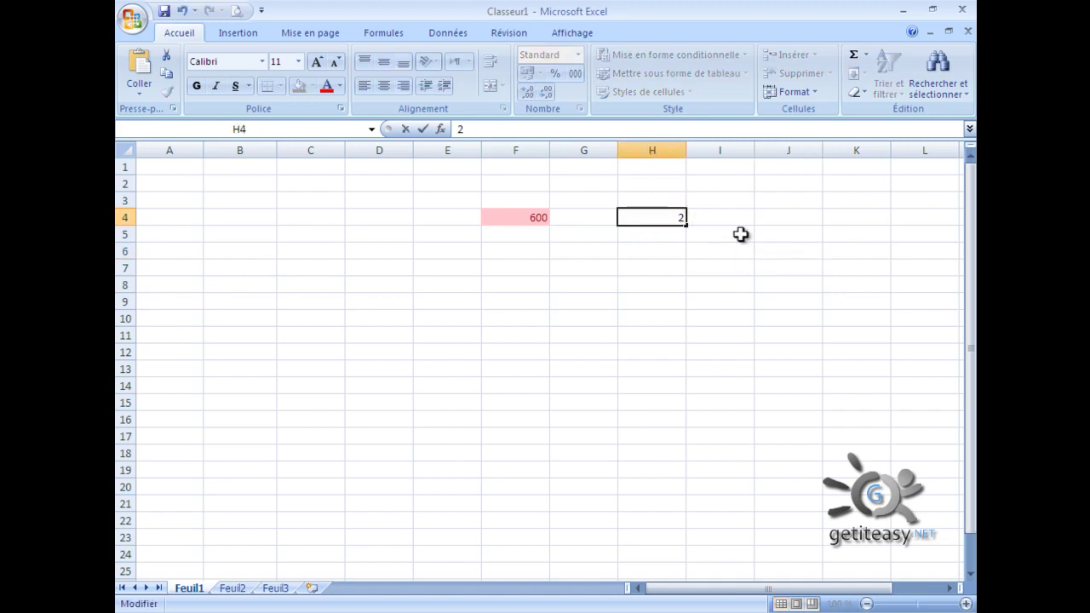
pyautogui.press('Return')
pyautogui.click(741, 234)
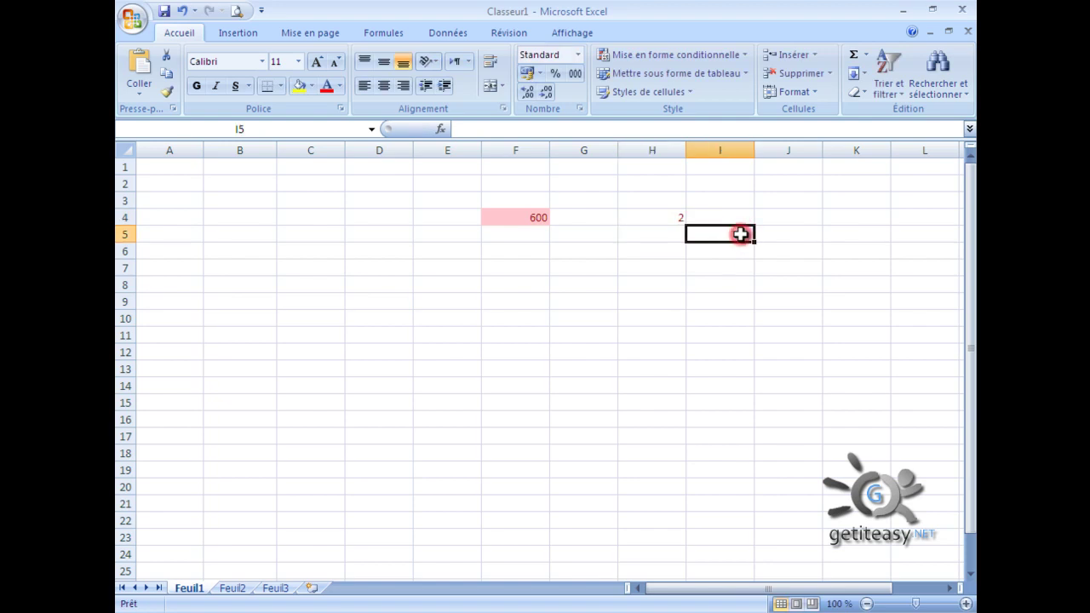
pyautogui.click(665, 217)
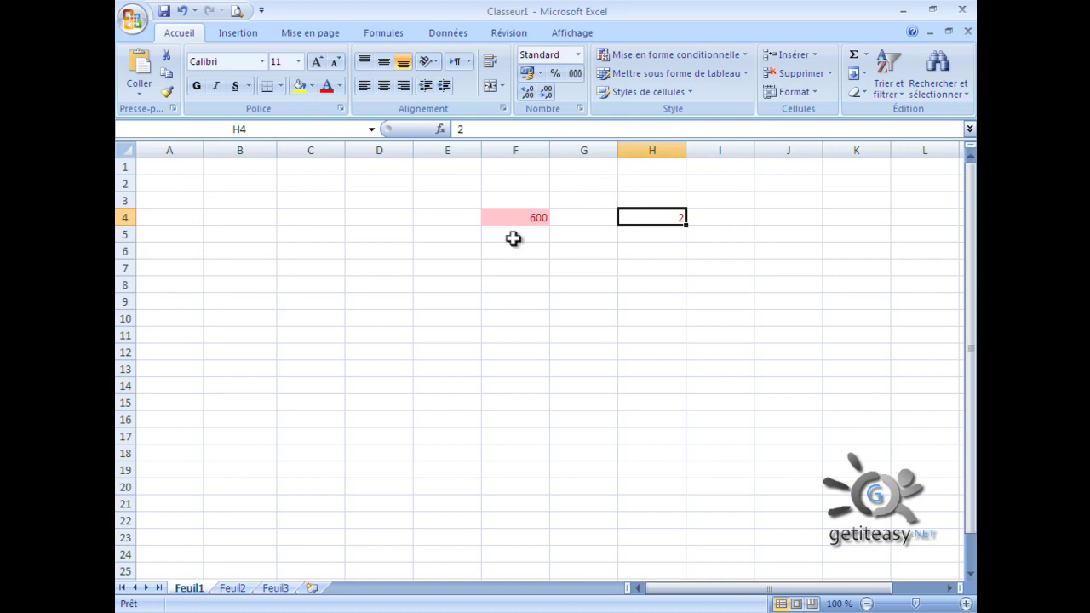
pyautogui.click(384, 222)
pyautogui.click(518, 218)
pyautogui.doubleClick(673, 215)
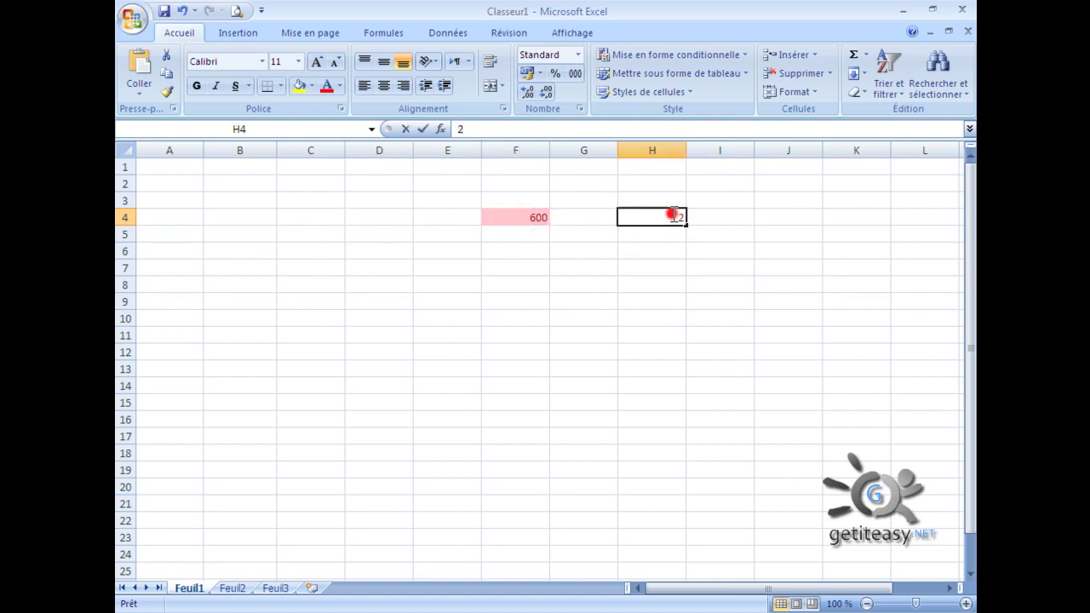
pyautogui.click(685, 217)
pyautogui.press('BackSpace')
pyautogui.click(593, 298)
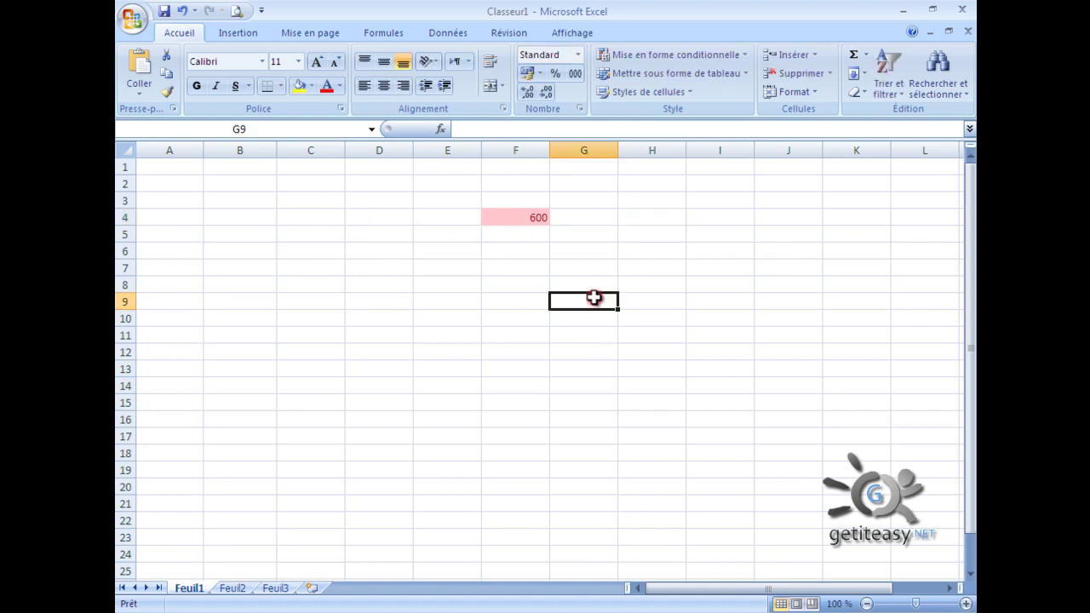